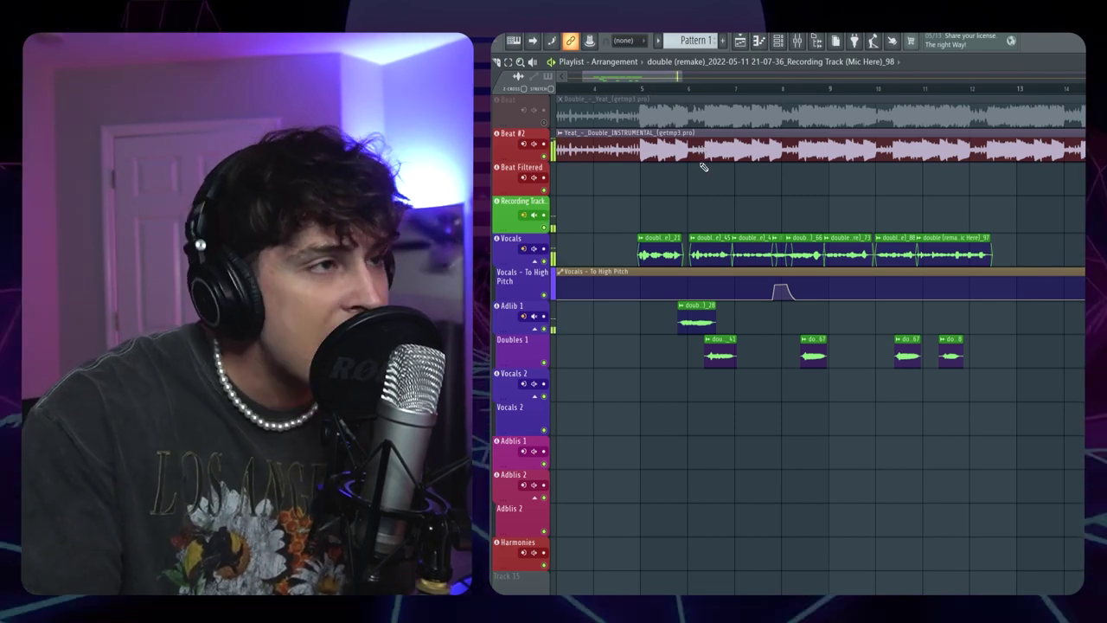
scroll(681, 90, down, 4)
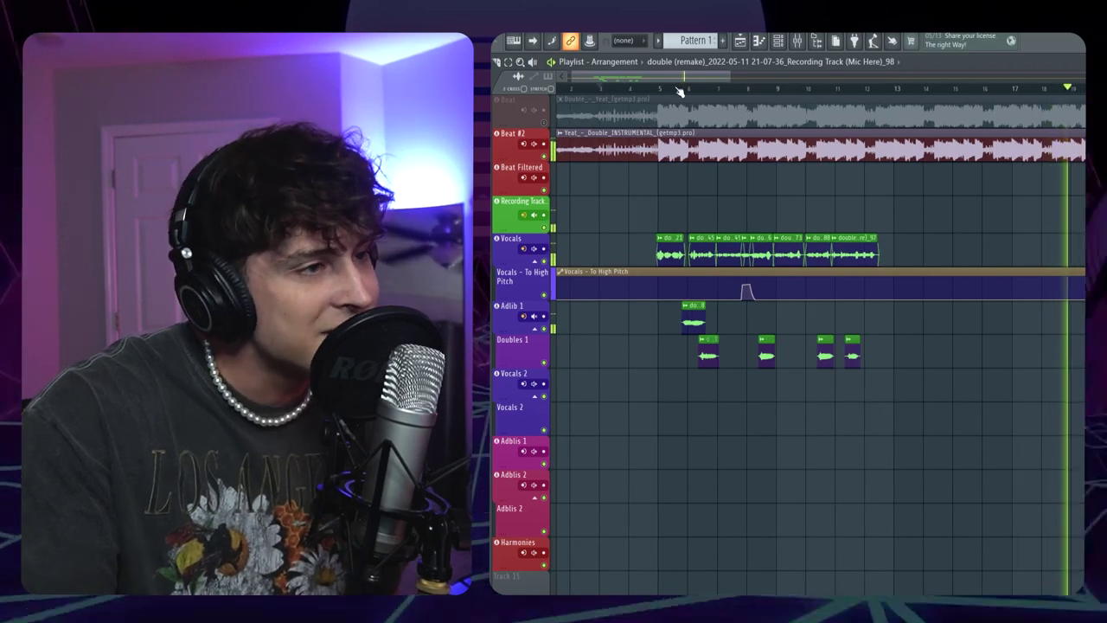
scroll(681, 90, down, 3)
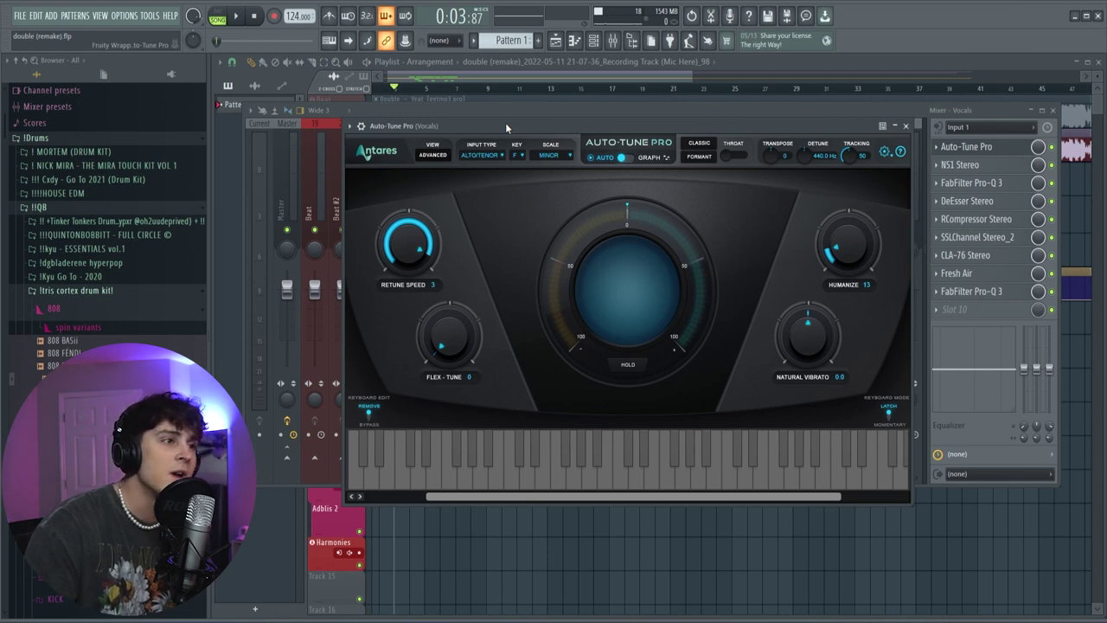
Examine the Auto-Tune Pro settings and the first FabFilter Pro-Q 3 curve on the Vocals mixer track.
drag(505, 122, 515, 126)
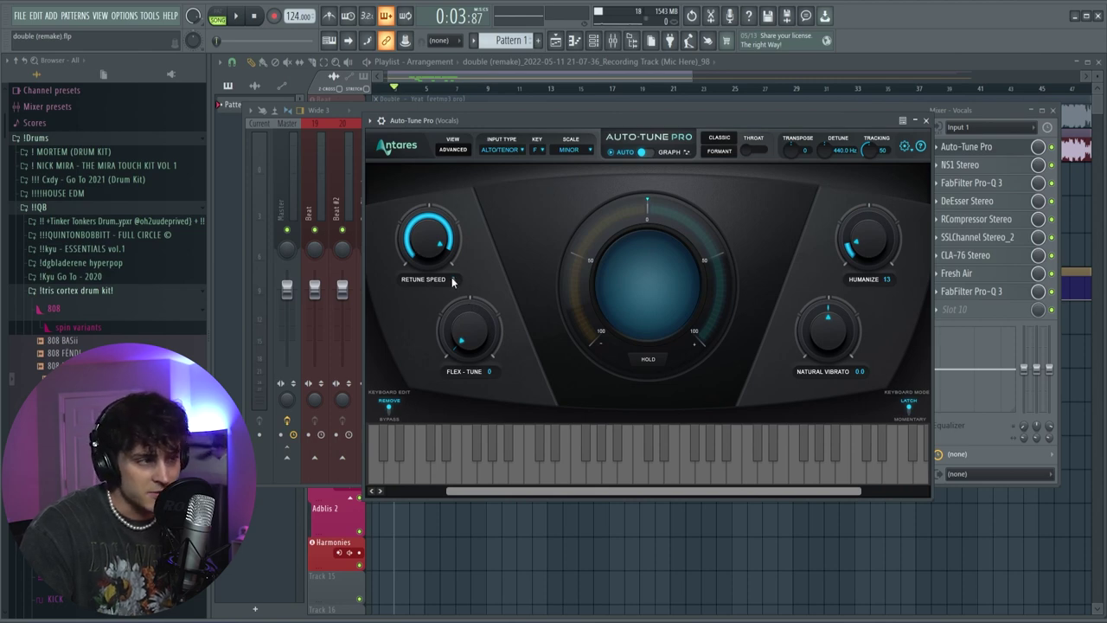
click(926, 122)
drag(426, 185, 587, 154)
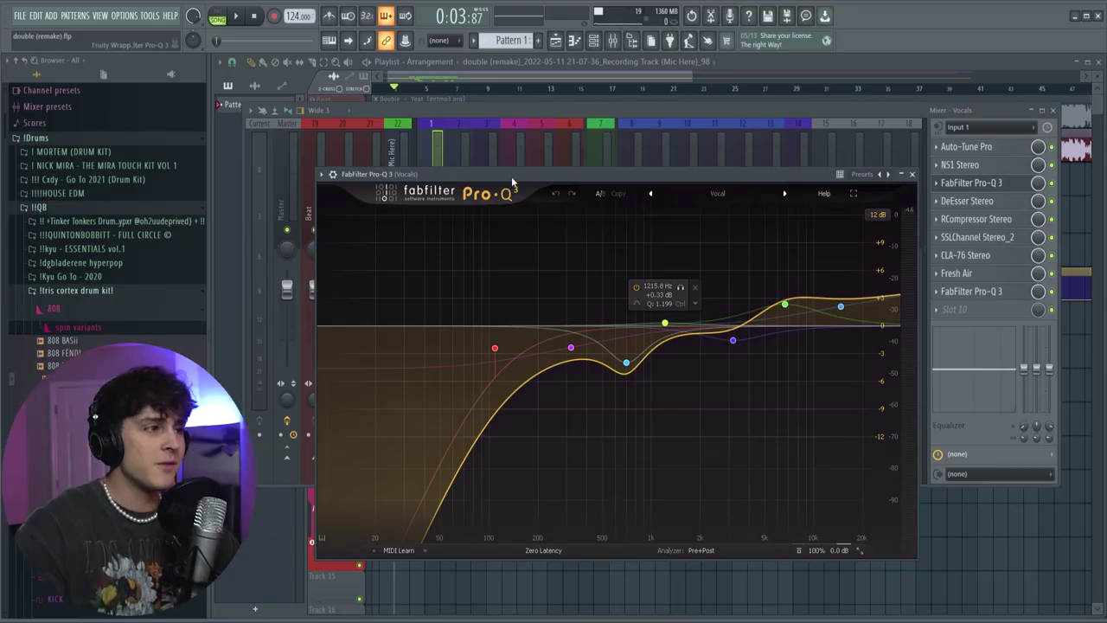
drag(512, 228, 516, 135)
drag(737, 135, 744, 135)
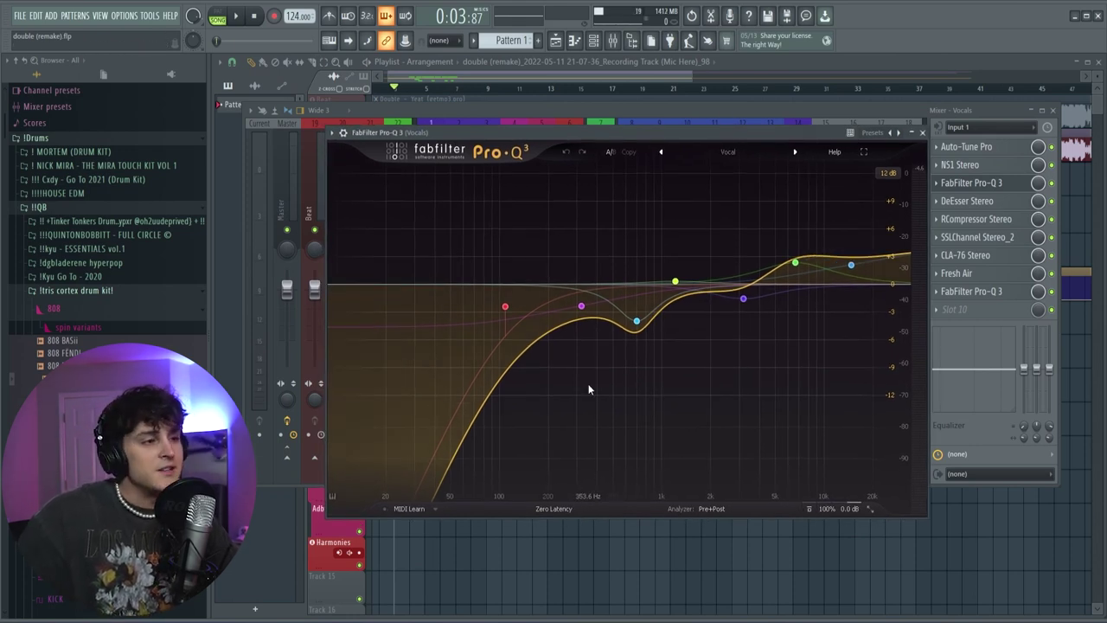
mouse_move(563, 344)
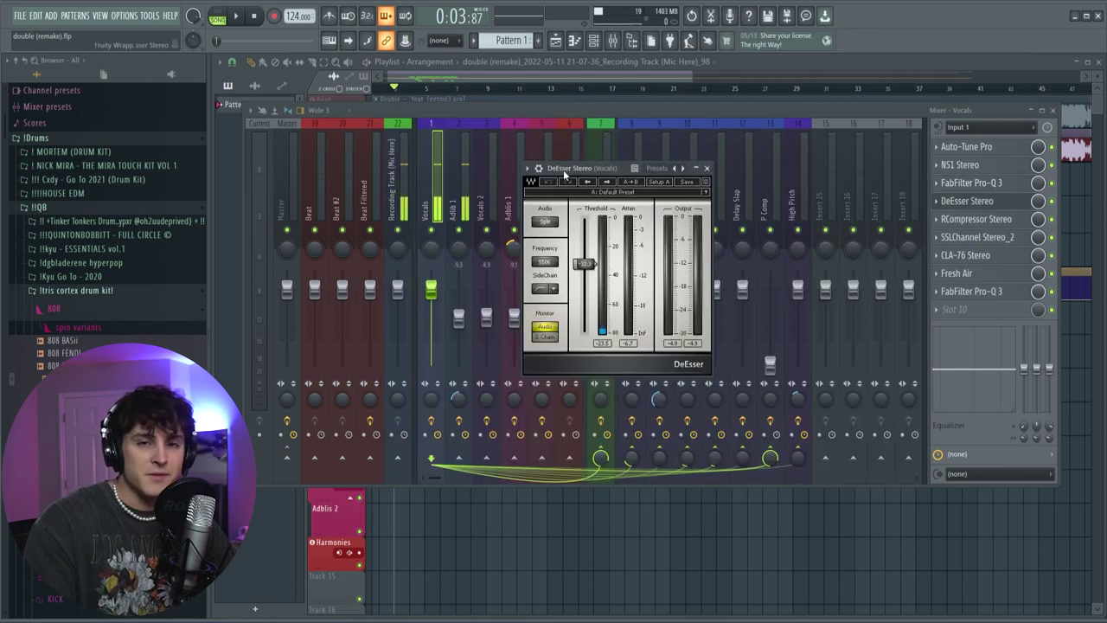
click(922, 133)
Examine the DeEsser and RCompressor settings on the Vocals mixer track, including threshold, ratio, attack and release.
drag(568, 206, 580, 182)
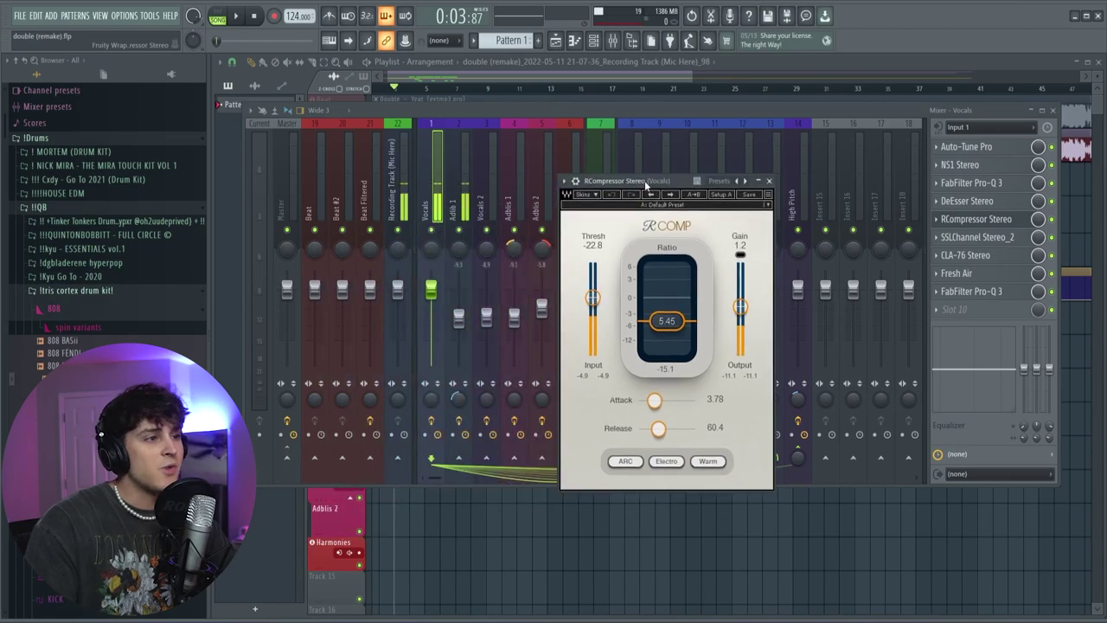
drag(646, 186, 672, 184)
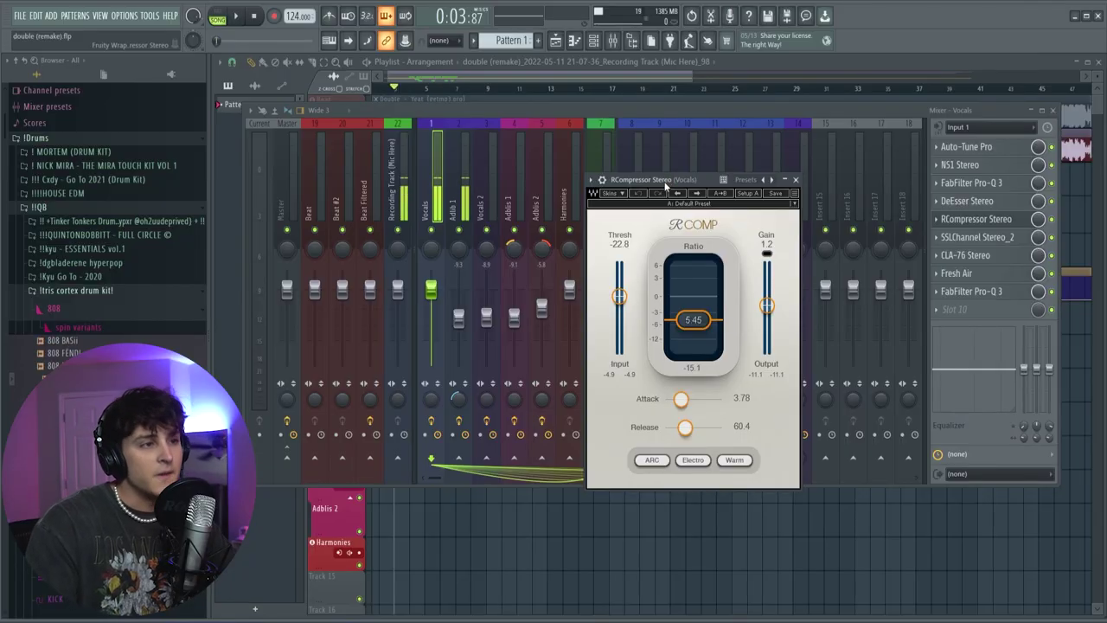
drag(663, 183, 692, 183)
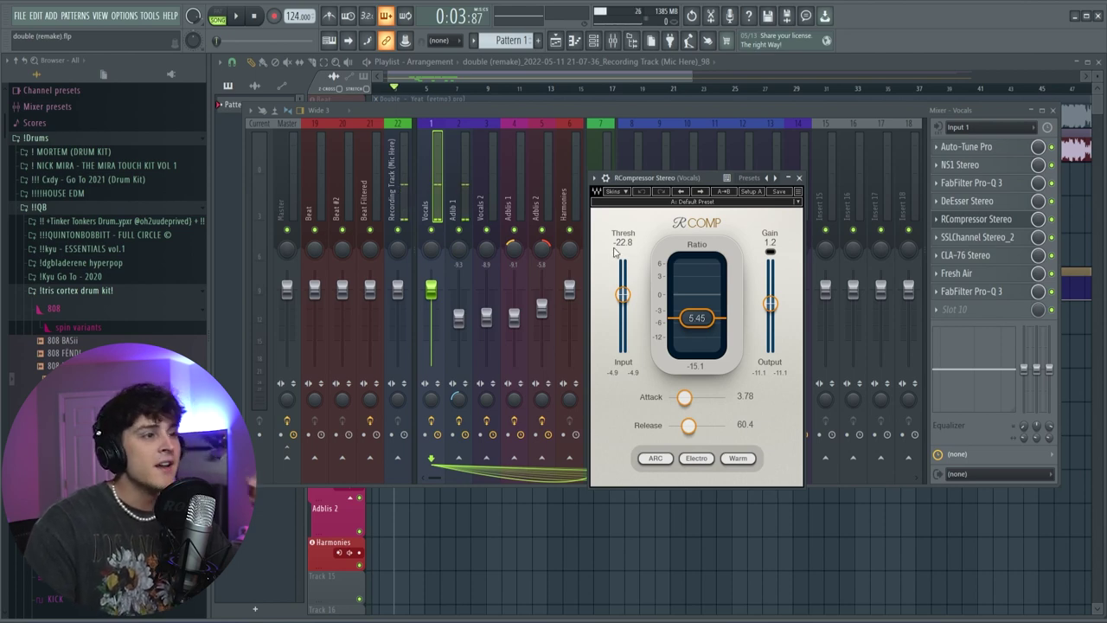
drag(702, 320, 706, 326)
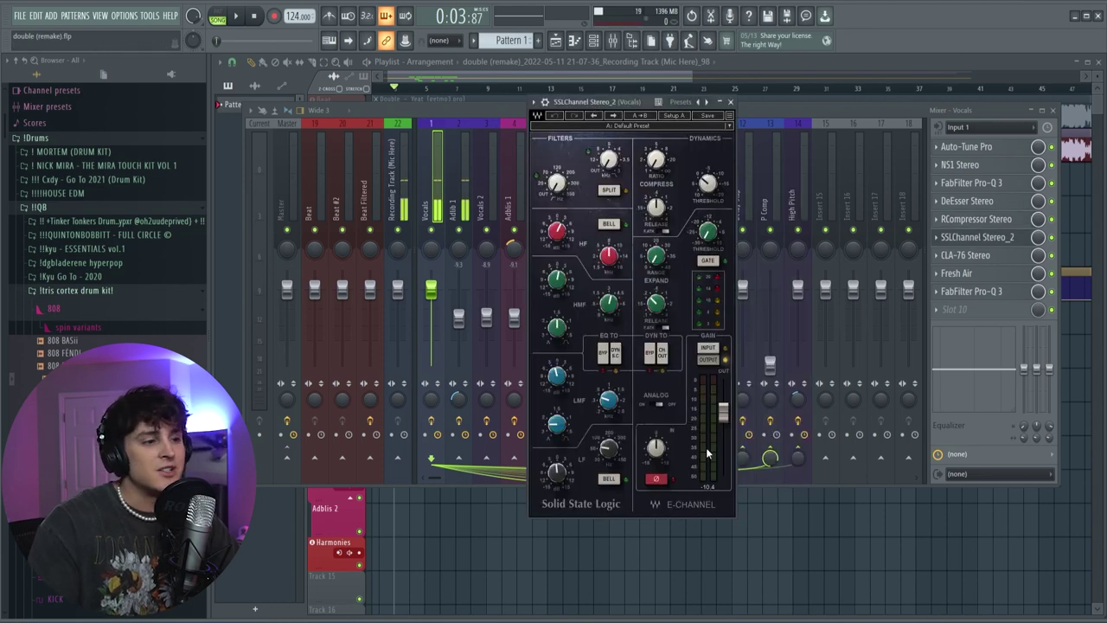
Examine the SSLChannel strip and the CLA-76 compressor settings on the Vocals mixer track.
drag(588, 107, 619, 109)
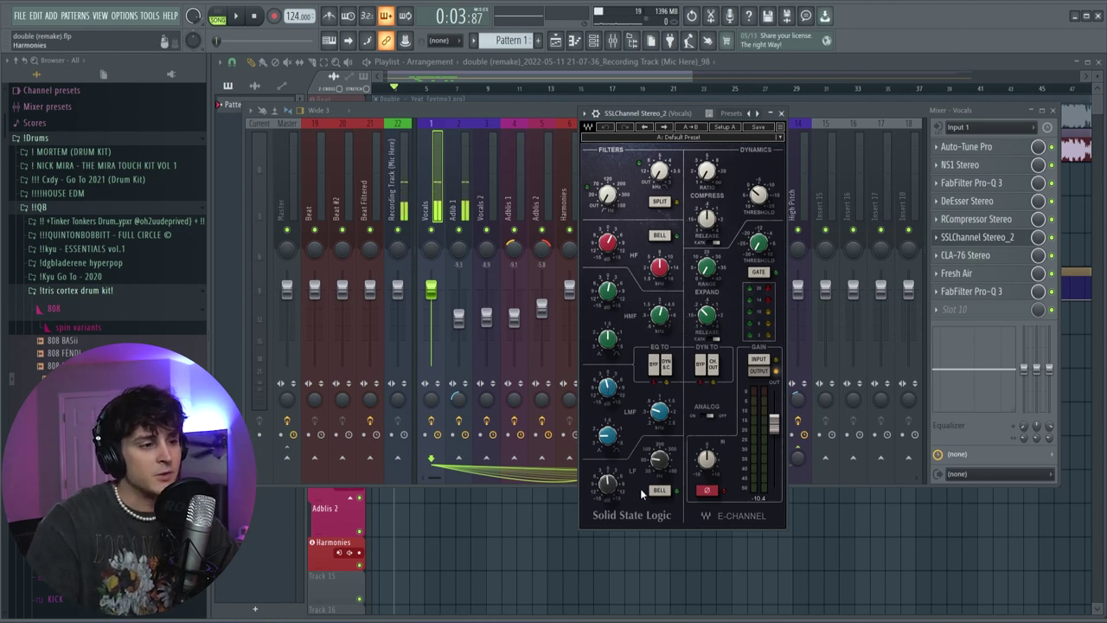
click(781, 113)
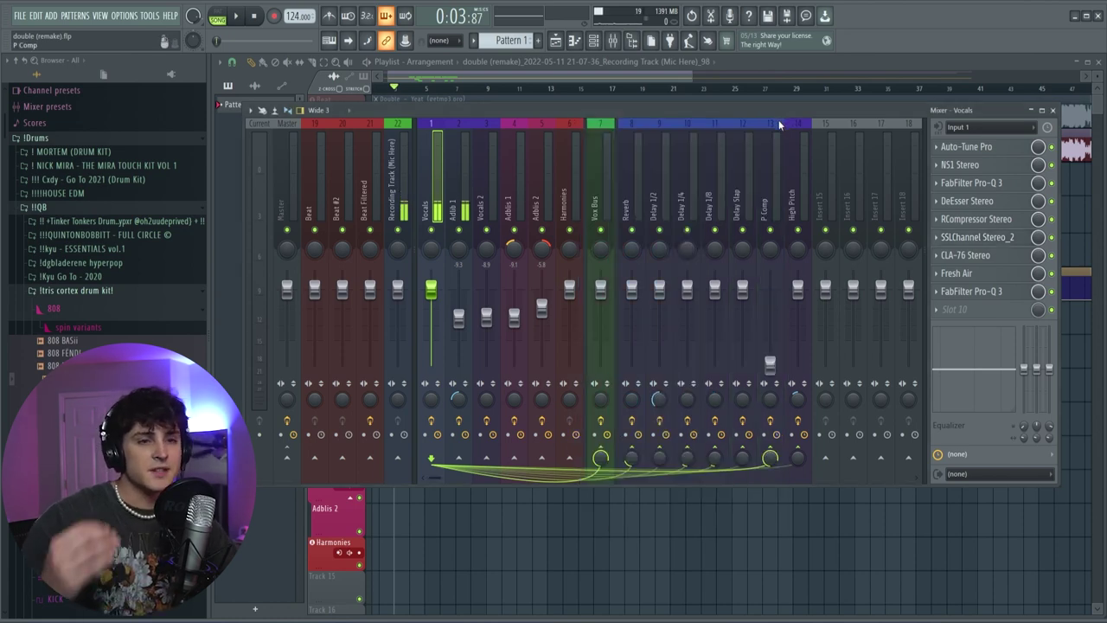
click(966, 255)
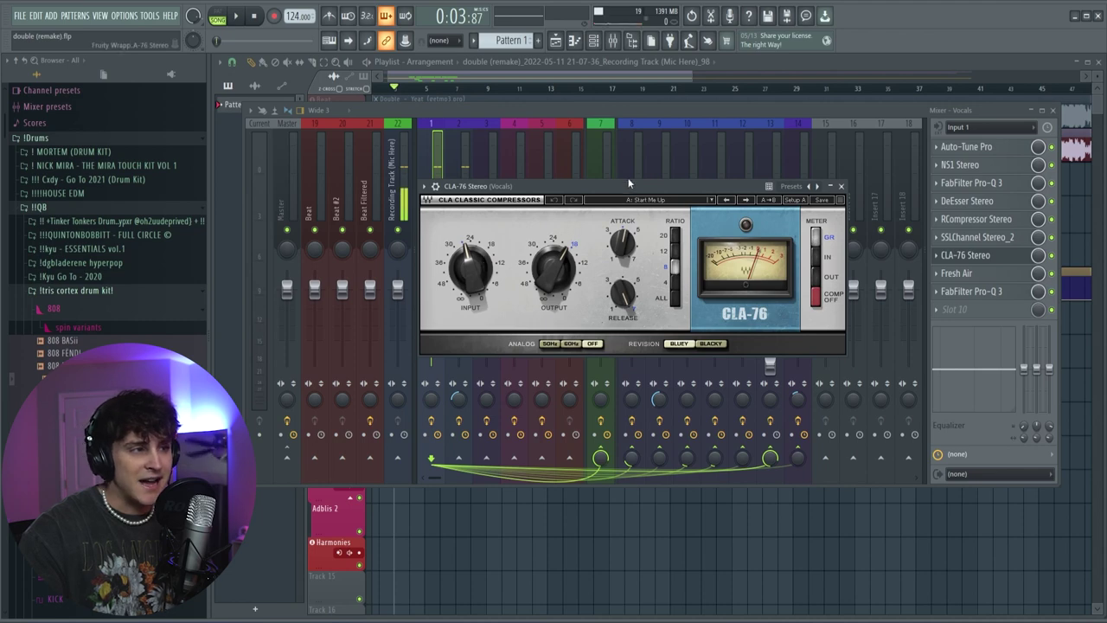
drag(619, 190, 621, 194)
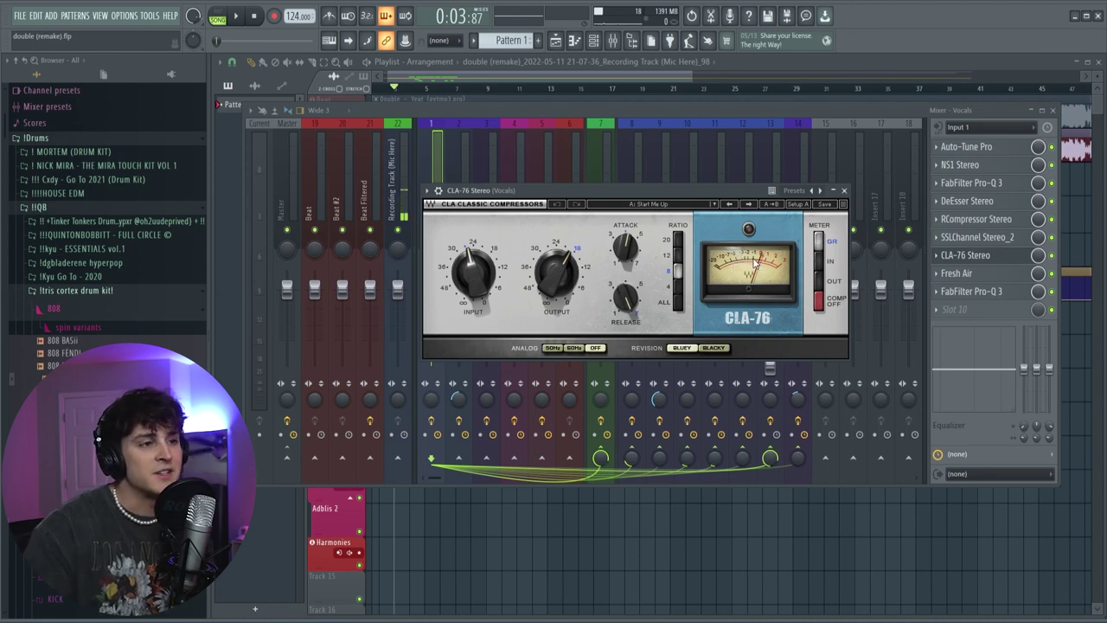
drag(629, 190, 637, 198)
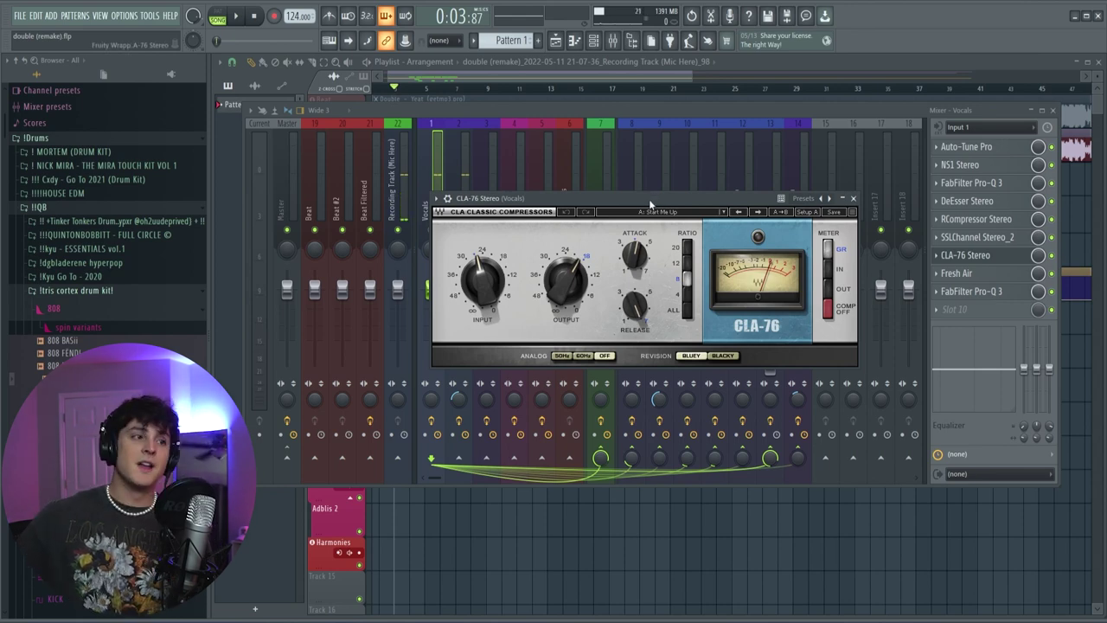
drag(649, 201, 655, 202)
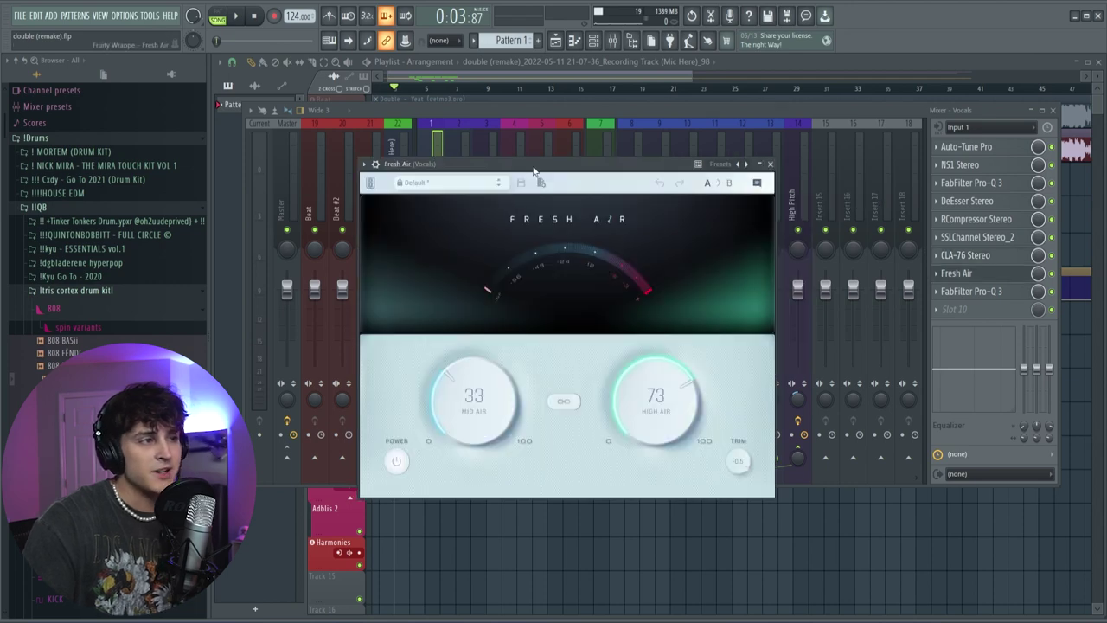
Examine the Fresh Air amounts and the bands of the last FabFilter Pro-Q 3 on the Vocals mixer track.
drag(534, 171, 611, 157)
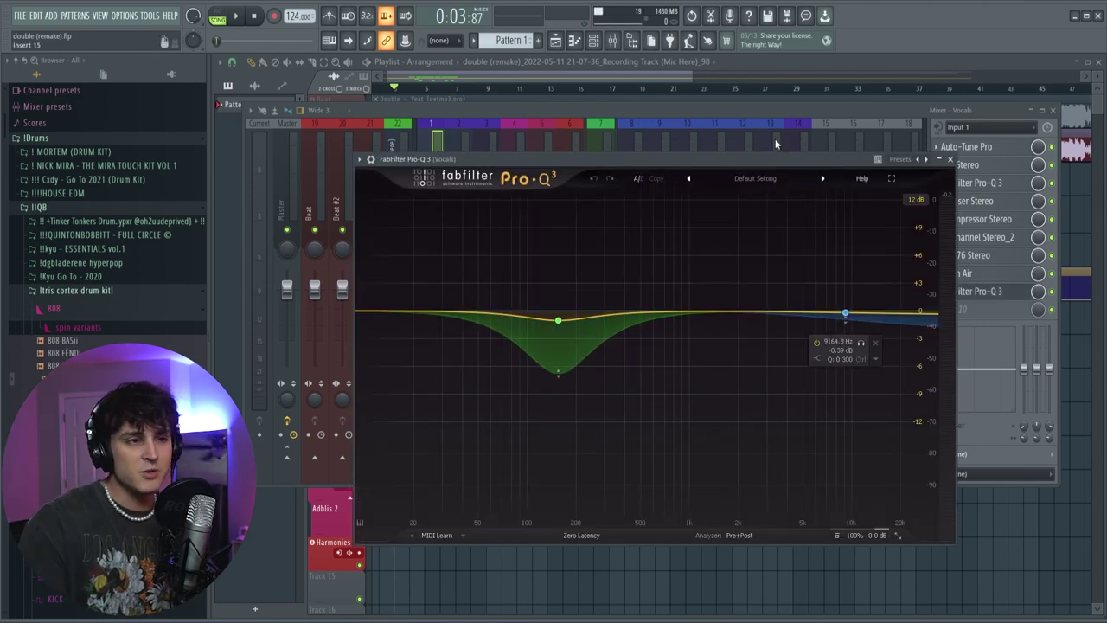
drag(658, 159, 659, 149)
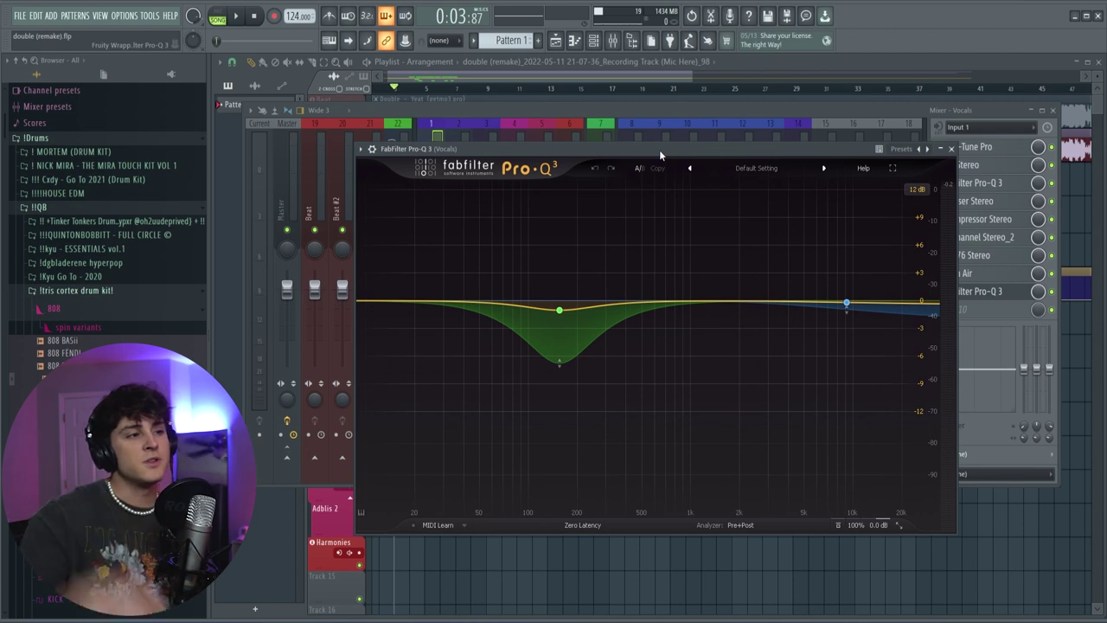
double_click(548, 310)
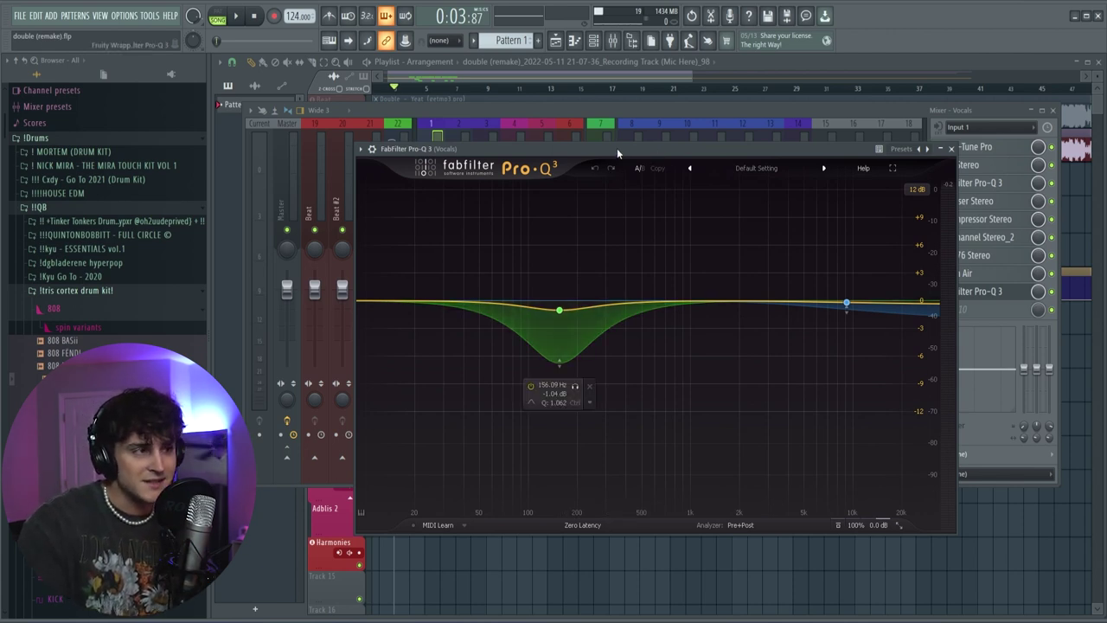
drag(616, 148, 598, 153)
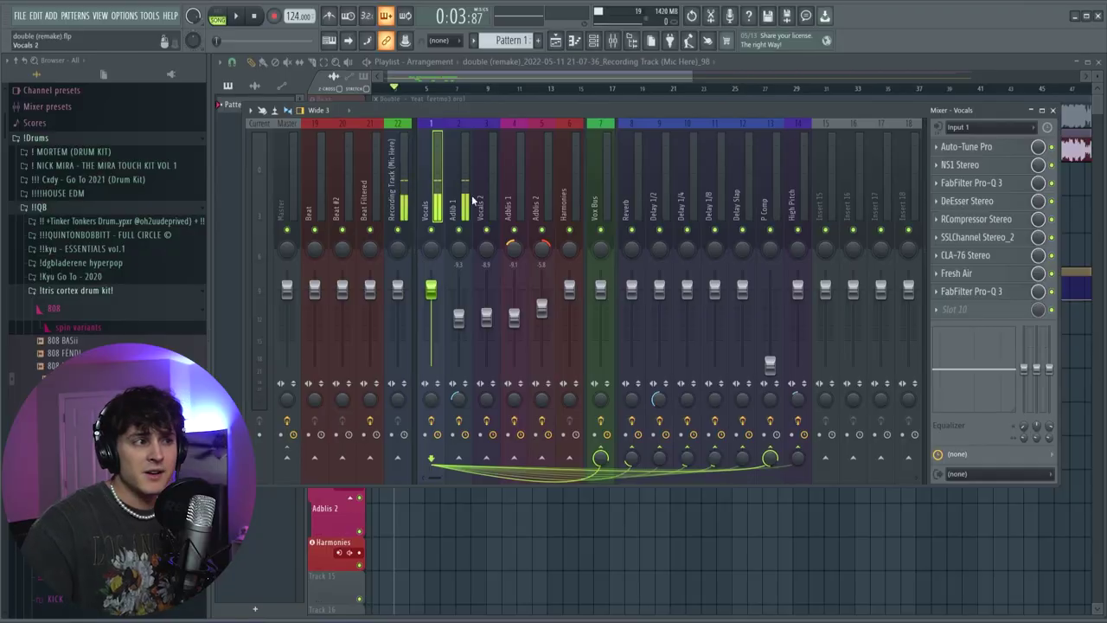
Apply the Stereoize 3 preset to the Fruity Stereo Shaper on the Adlib 1 mixer track.
click(452, 206)
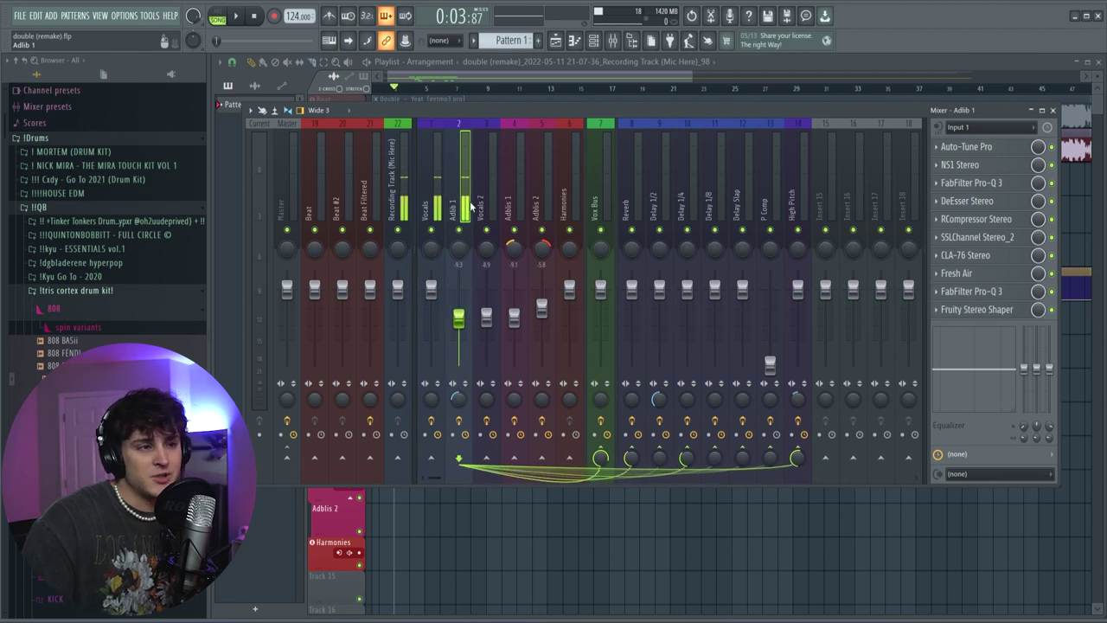
click(982, 310)
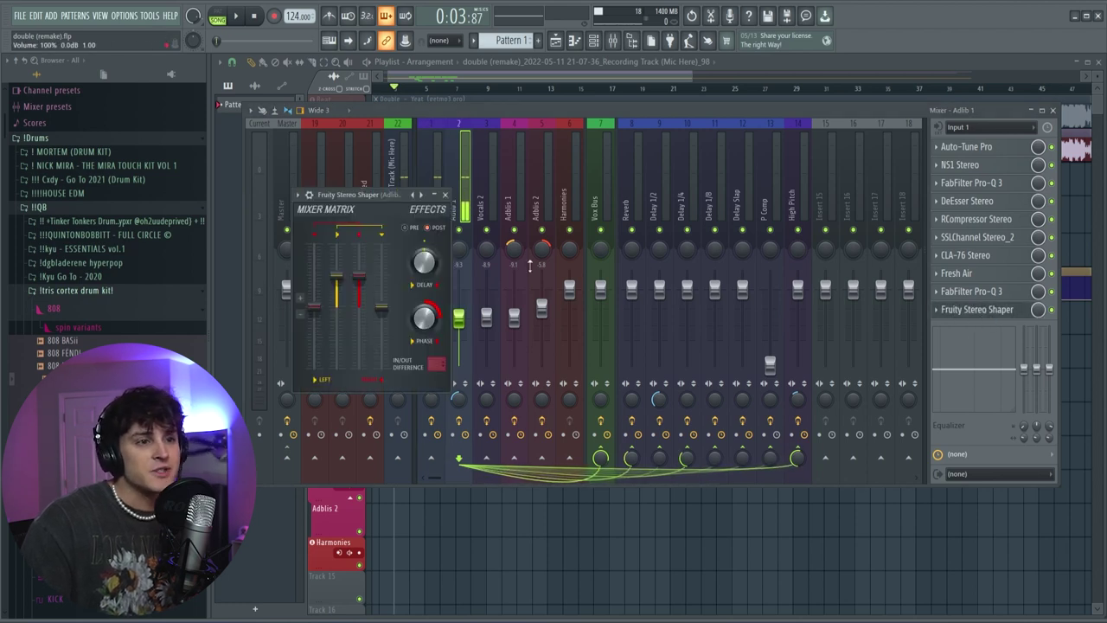
right_click(421, 195)
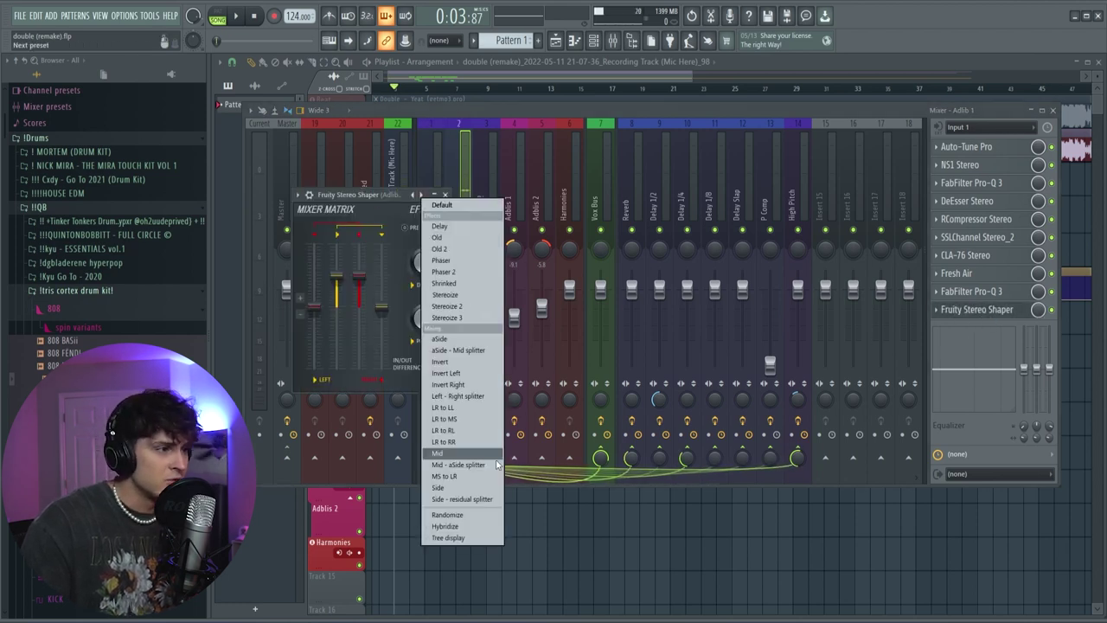
click(444, 318)
click(445, 195)
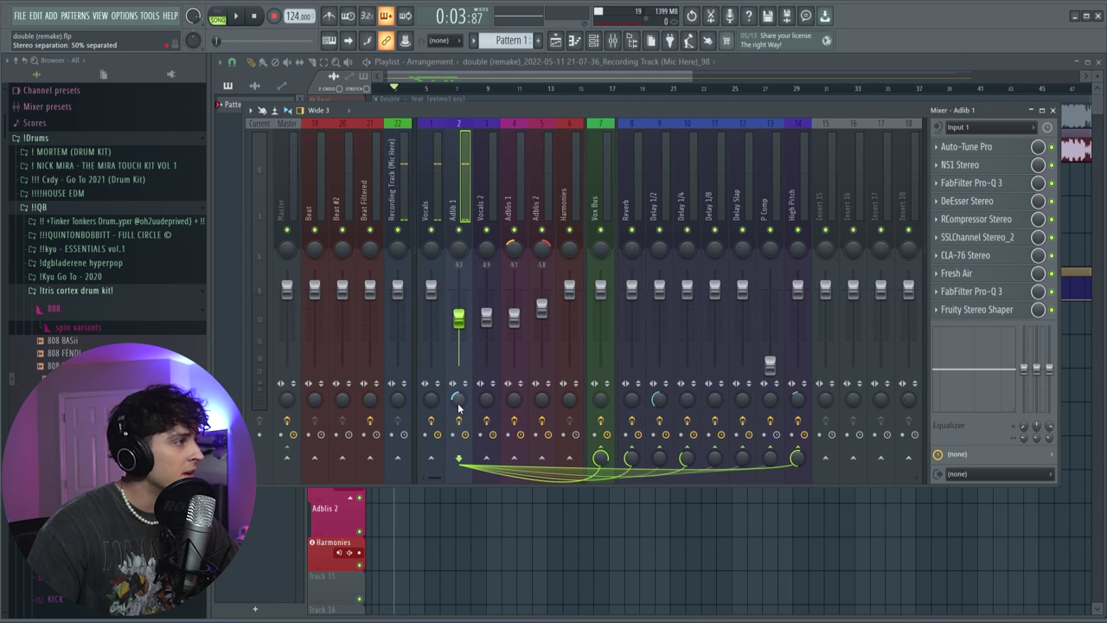
Examine the effect sends of the Vocals track and the plugins on the Reverb track.
click(434, 201)
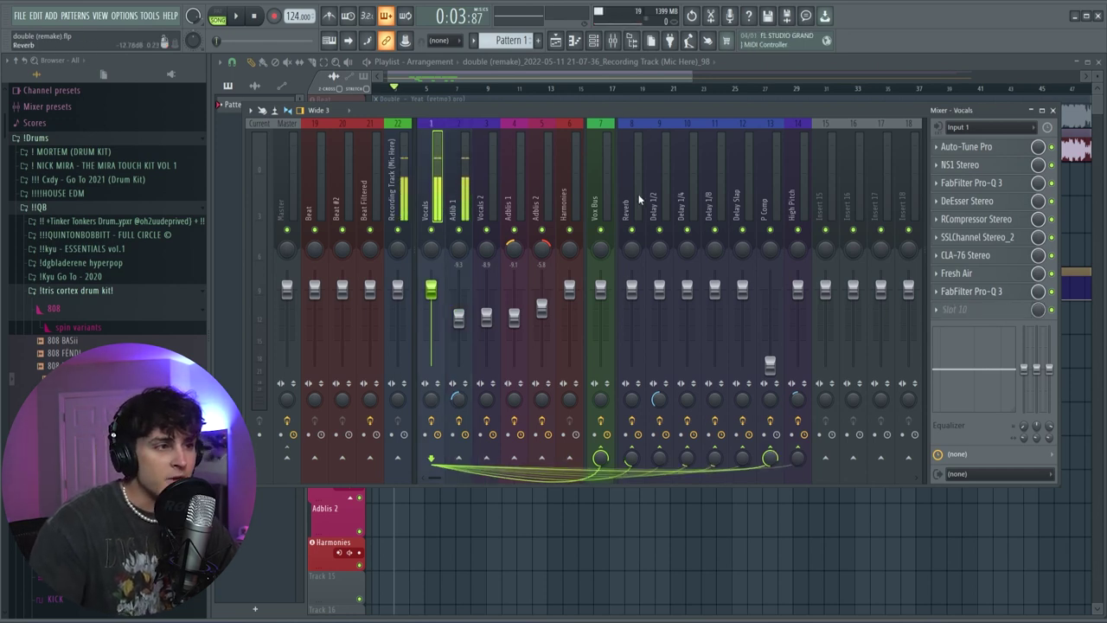
click(629, 173)
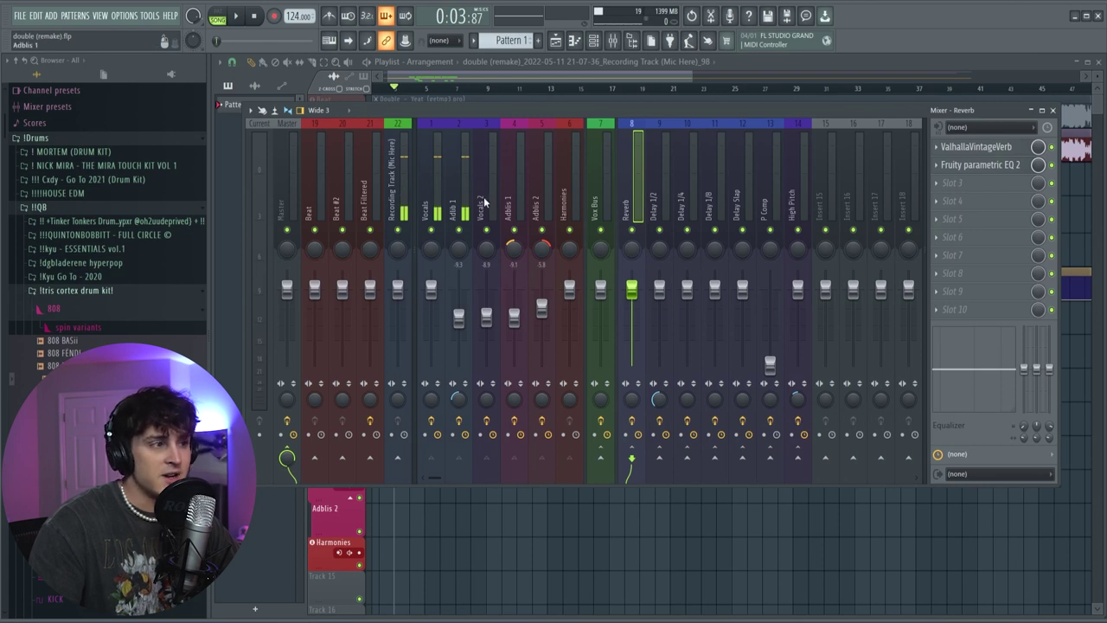
click(440, 206)
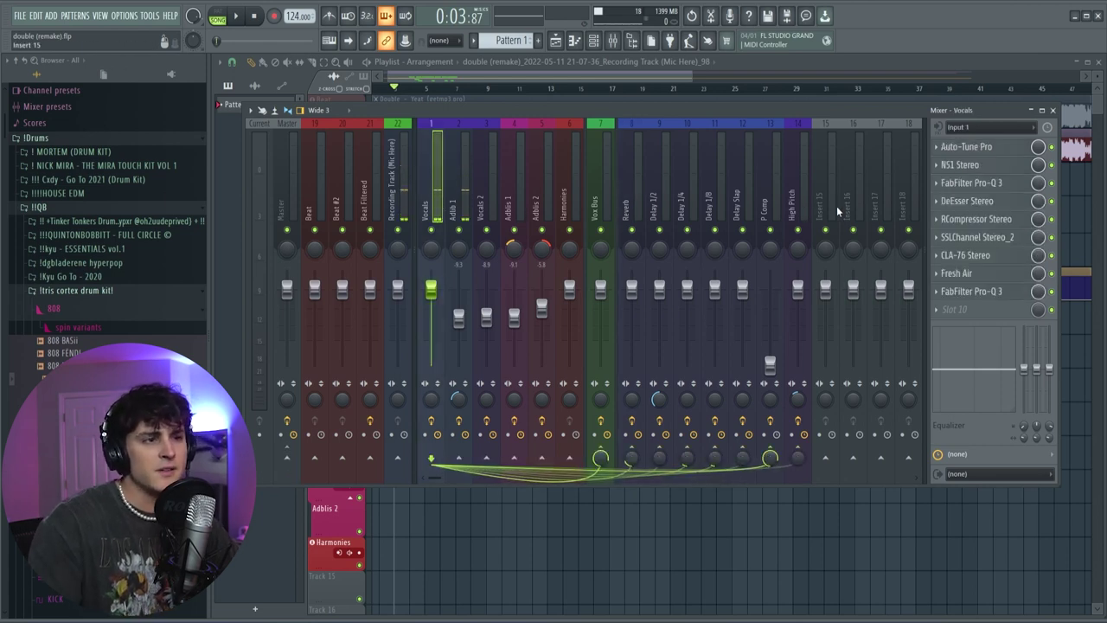
Route mixer Insert 15 to Insert 16 and turn that send level all the way down.
click(826, 168)
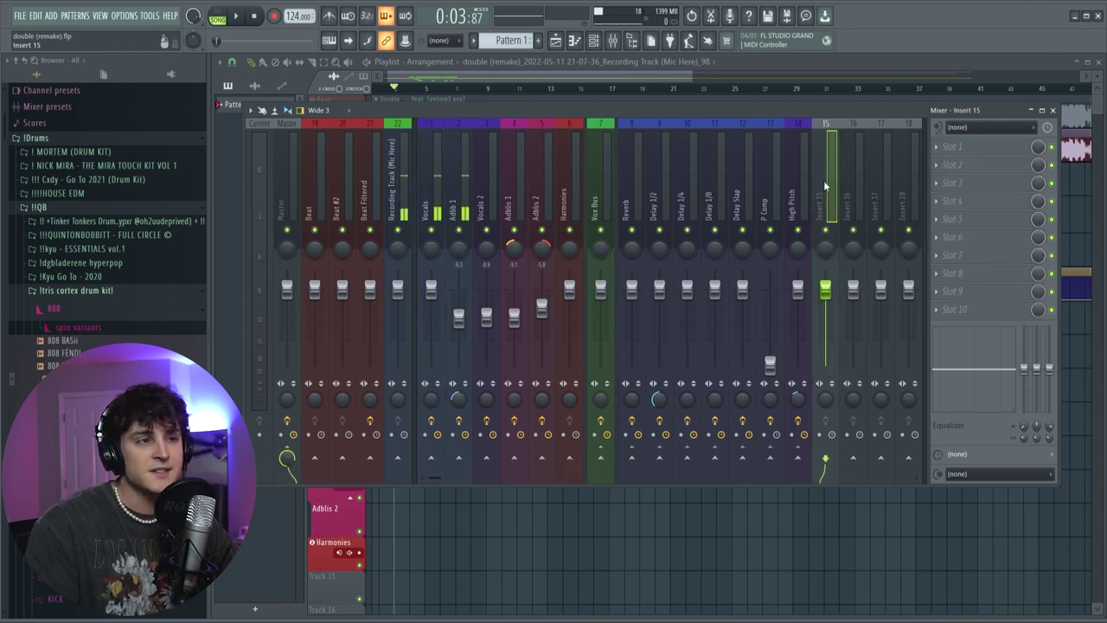
click(859, 183)
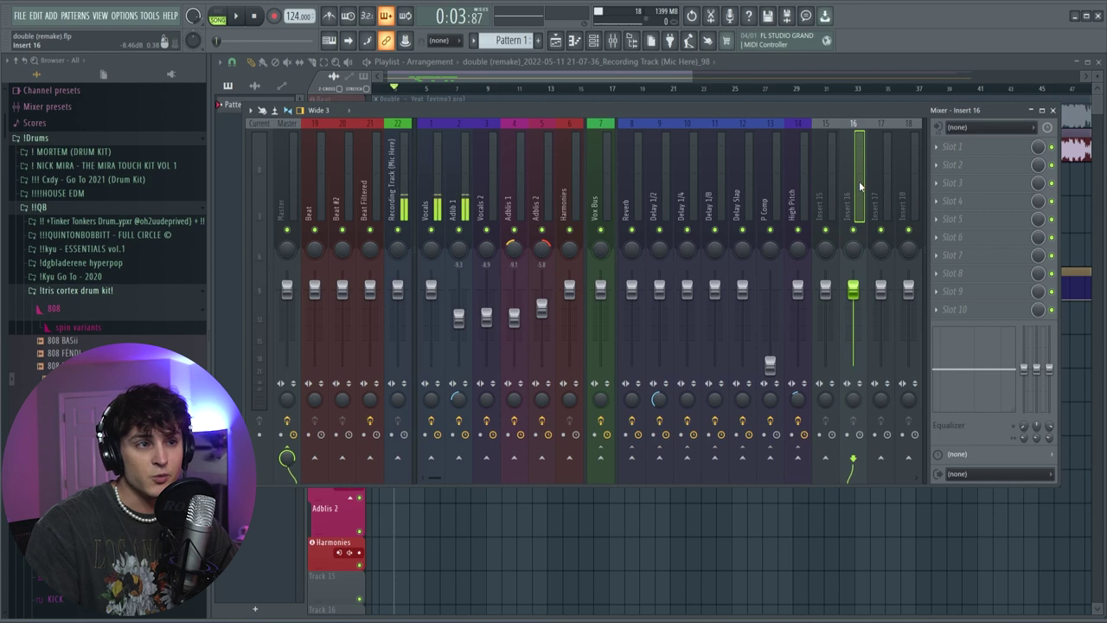
click(830, 163)
click(853, 459)
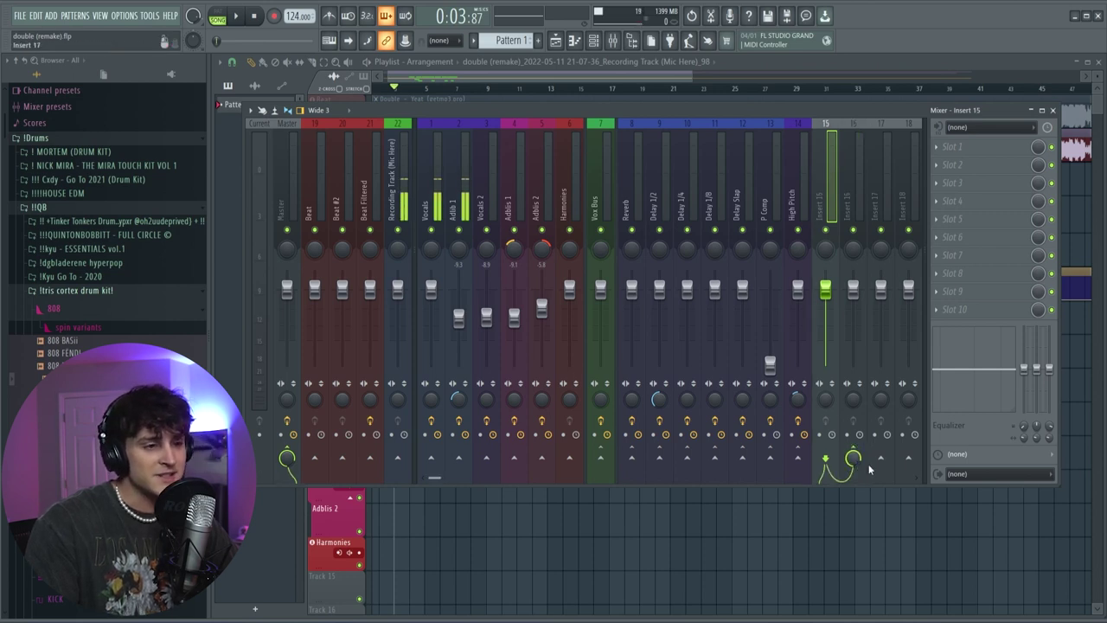
drag(853, 458, 852, 433)
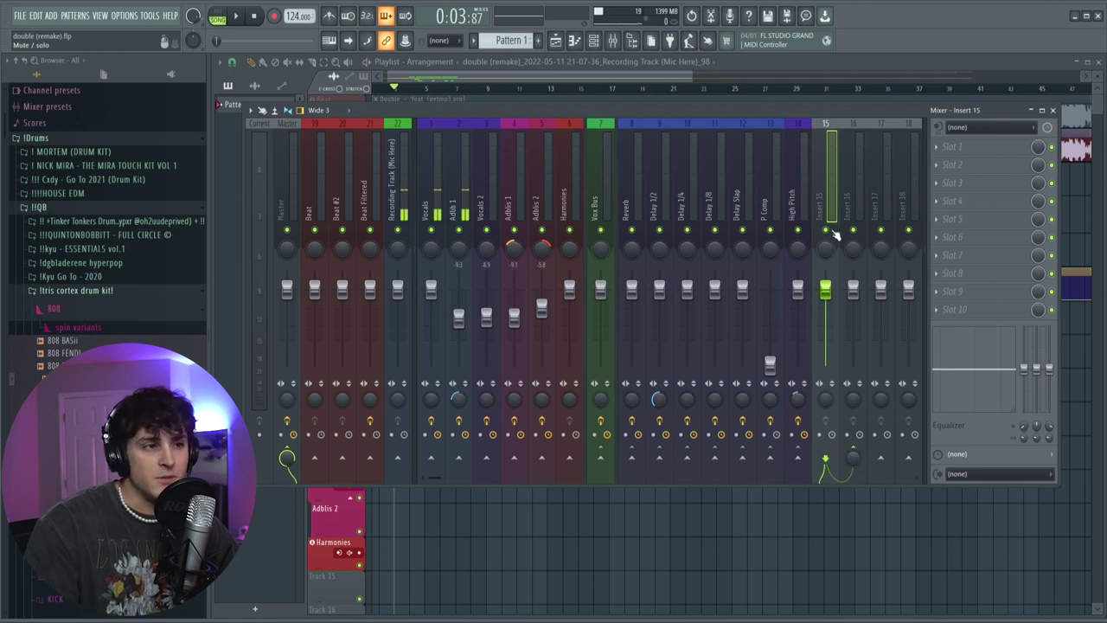
Check the Vocals track's sends, select the Adlib 1 mixer track and open its Auto-Tune Pro plugin.
click(437, 208)
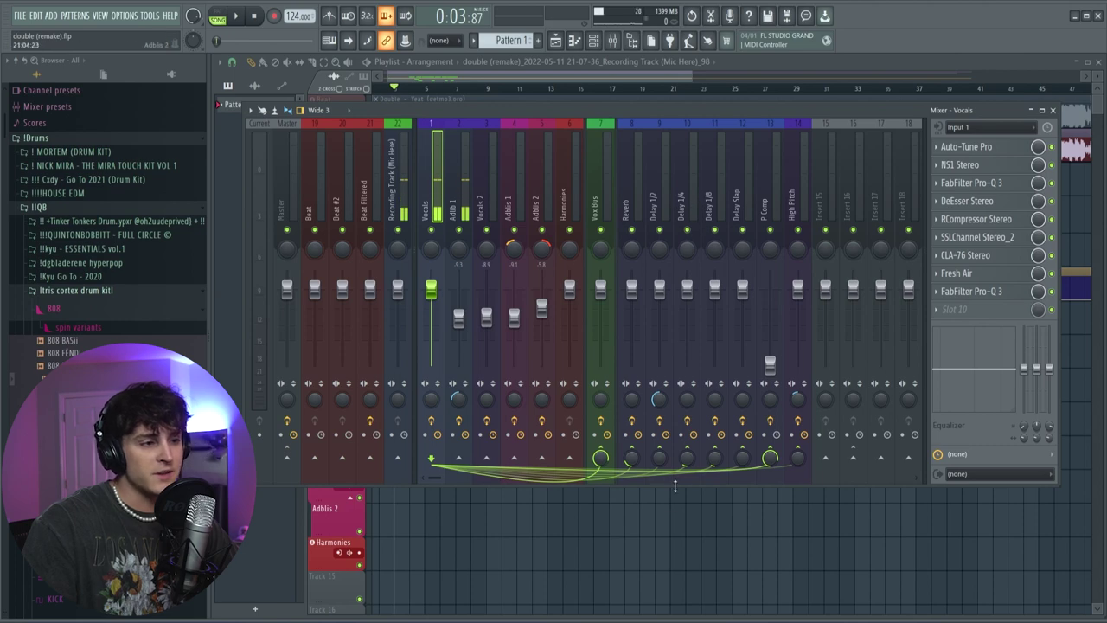
click(468, 213)
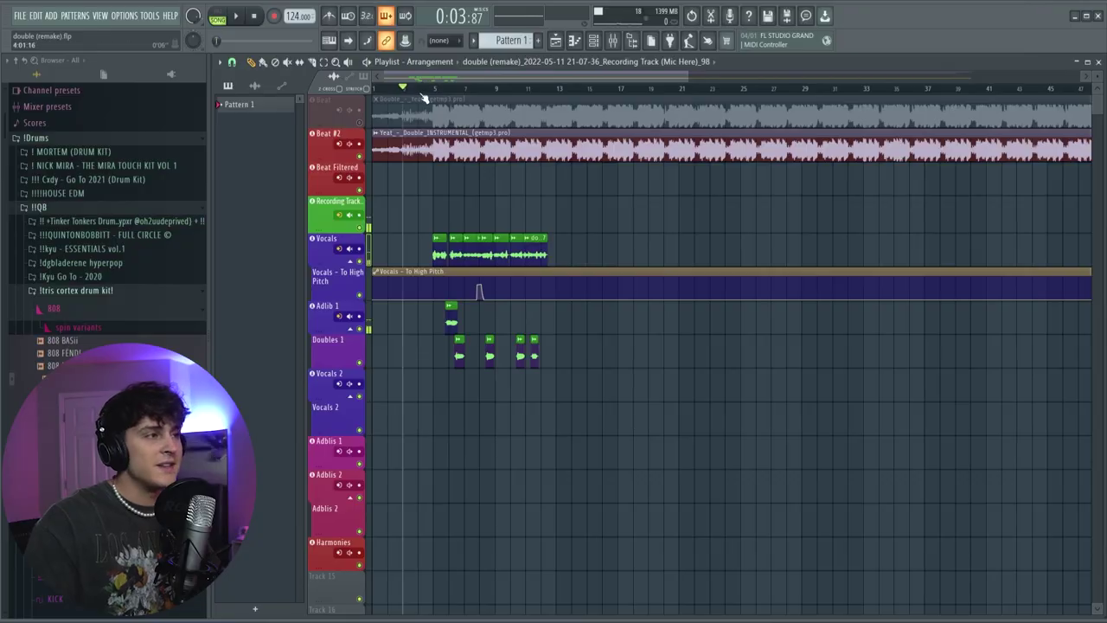
scroll(432, 81, up, 3)
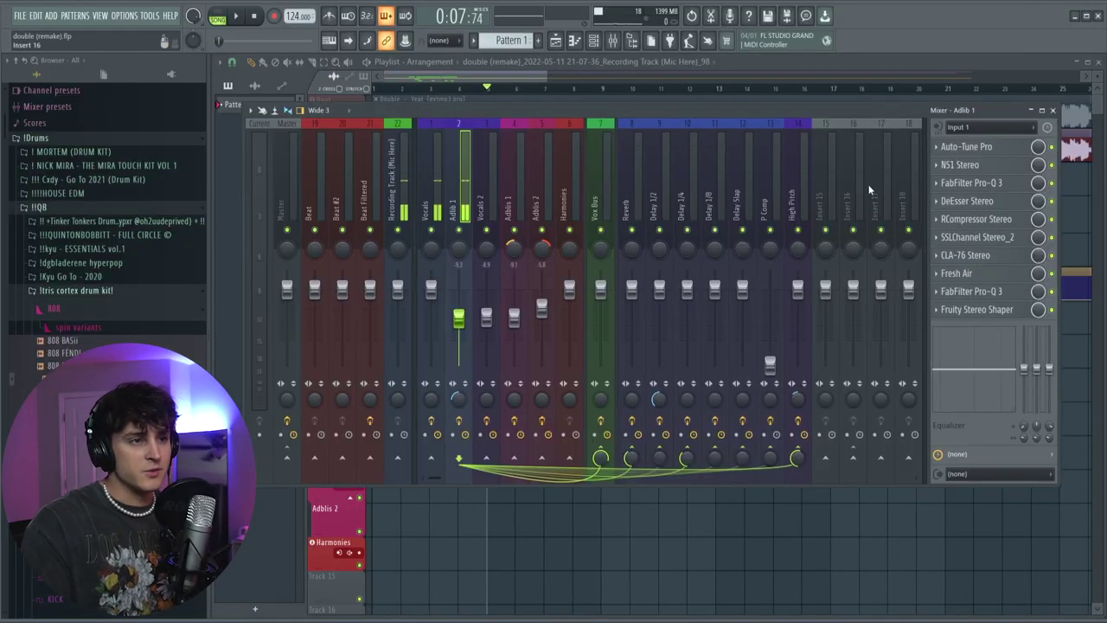
click(966, 147)
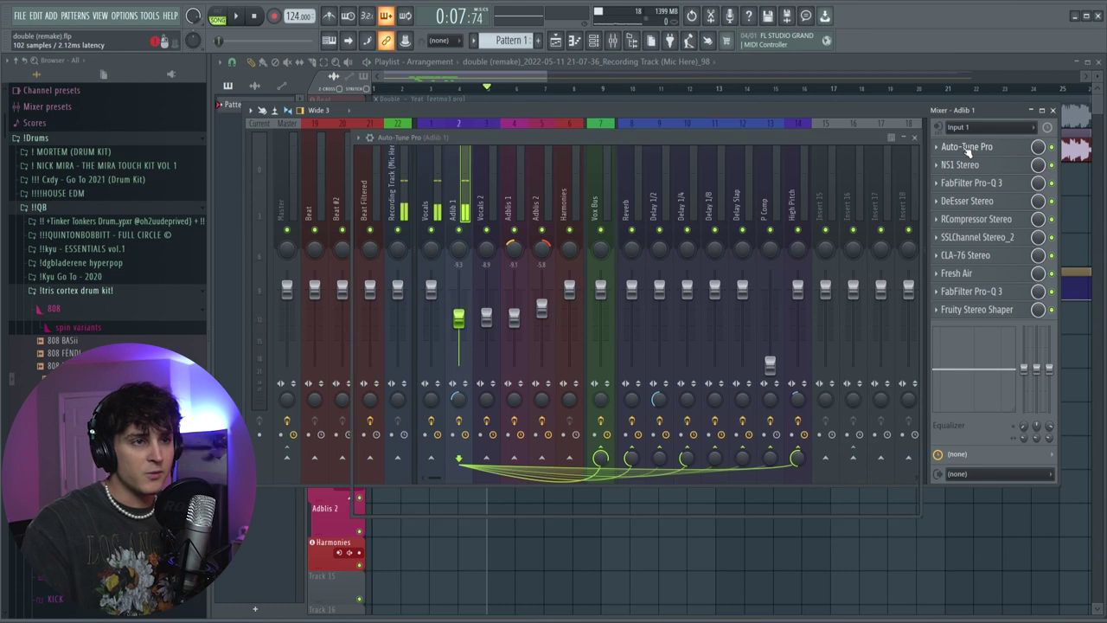
Examine the Fruity Reeverb 2 and Auto-Tune Pro settings on the High Pitch mixer track.
click(910, 139)
click(800, 208)
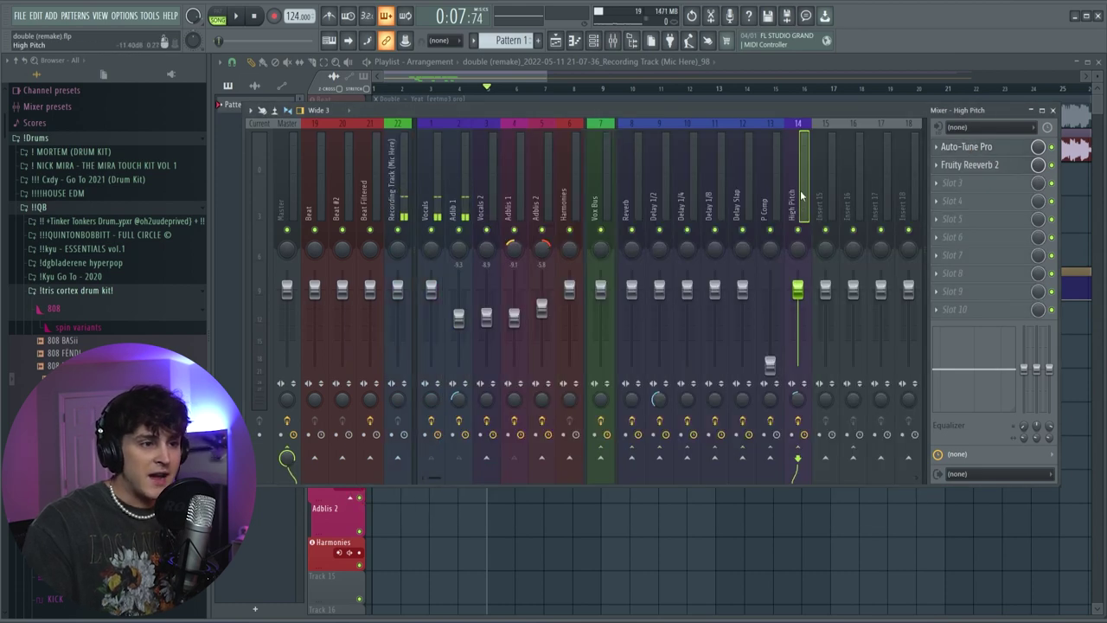
click(977, 166)
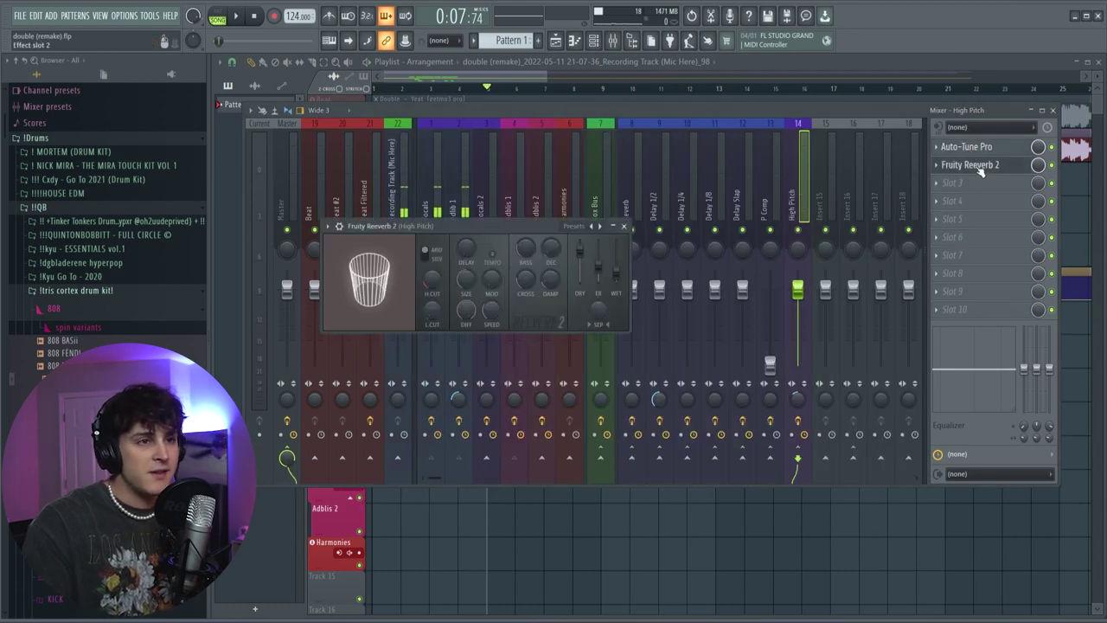
click(623, 226)
click(966, 146)
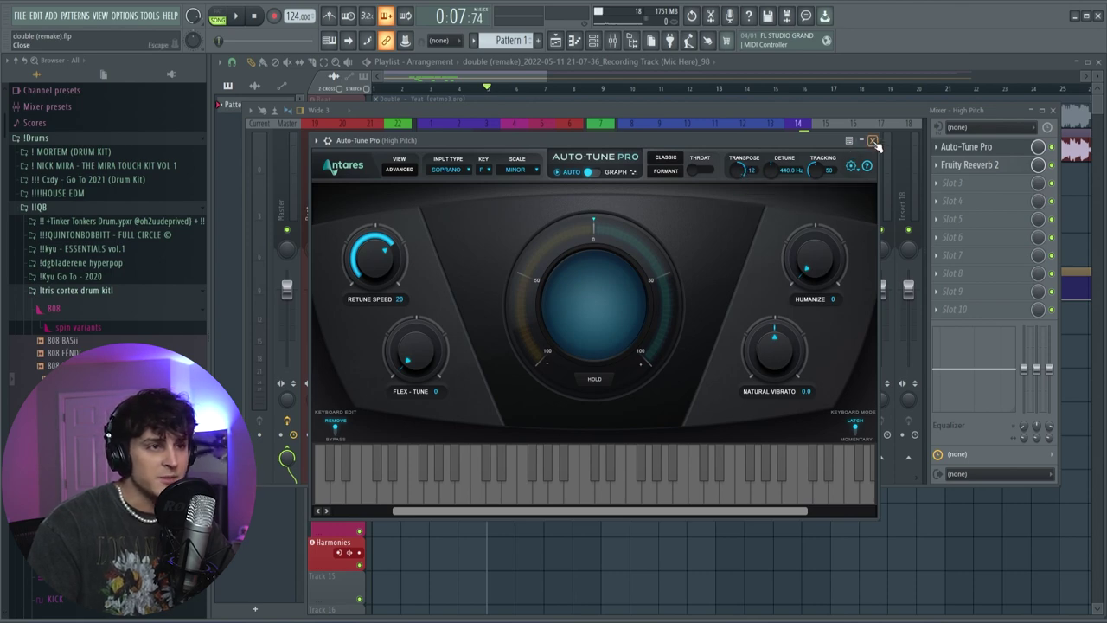
click(873, 141)
click(889, 205)
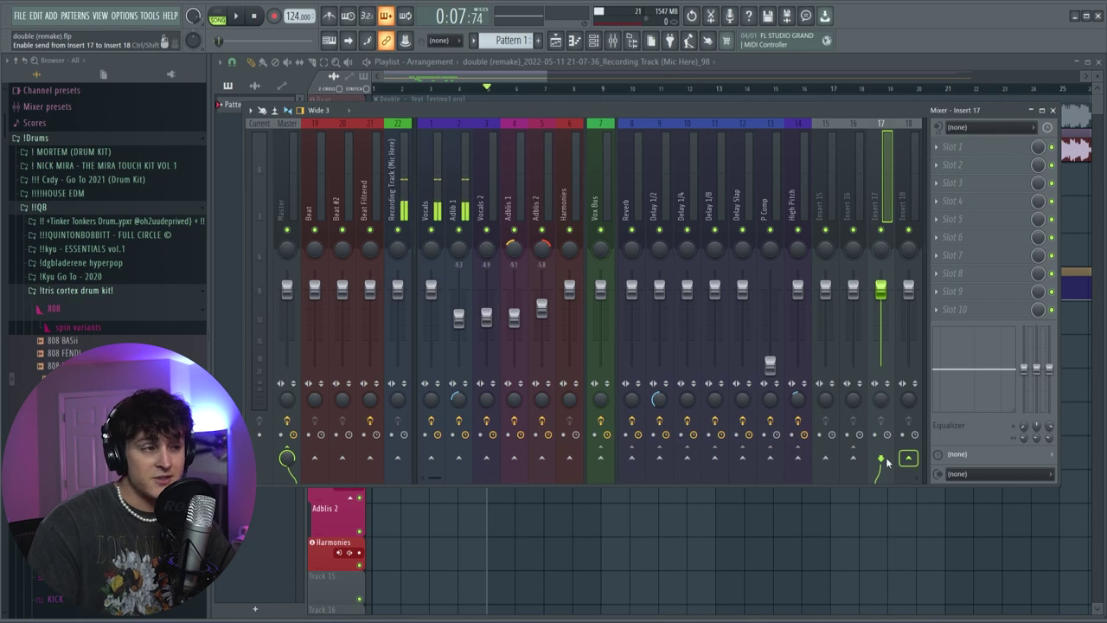
Disable the Adlib 1 track's send to High Pitch and enable it again at 68%.
click(458, 173)
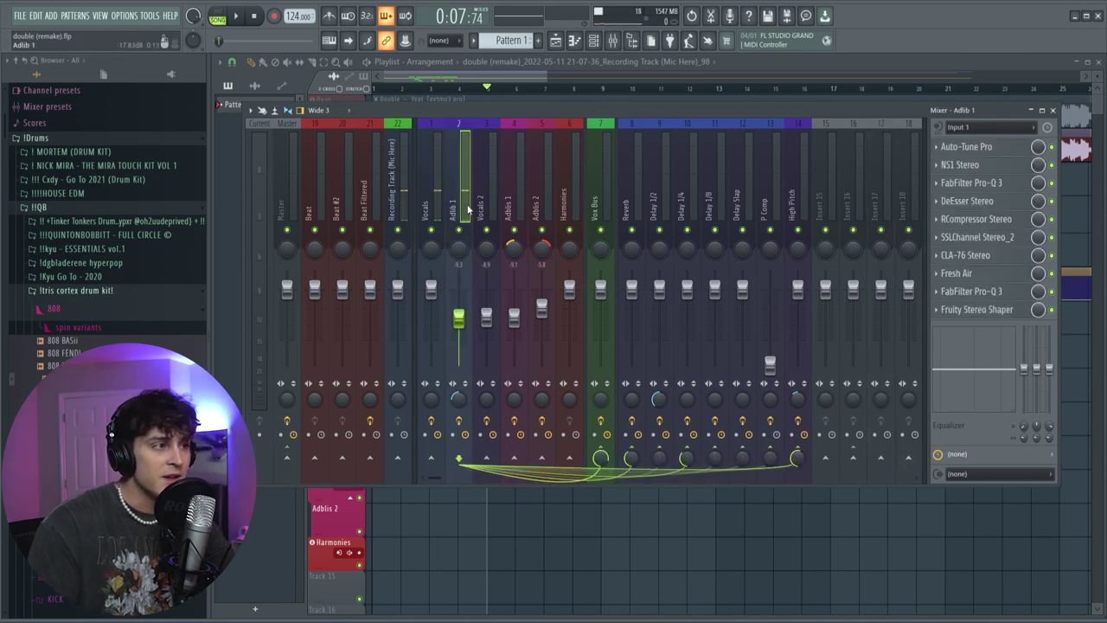
click(797, 459)
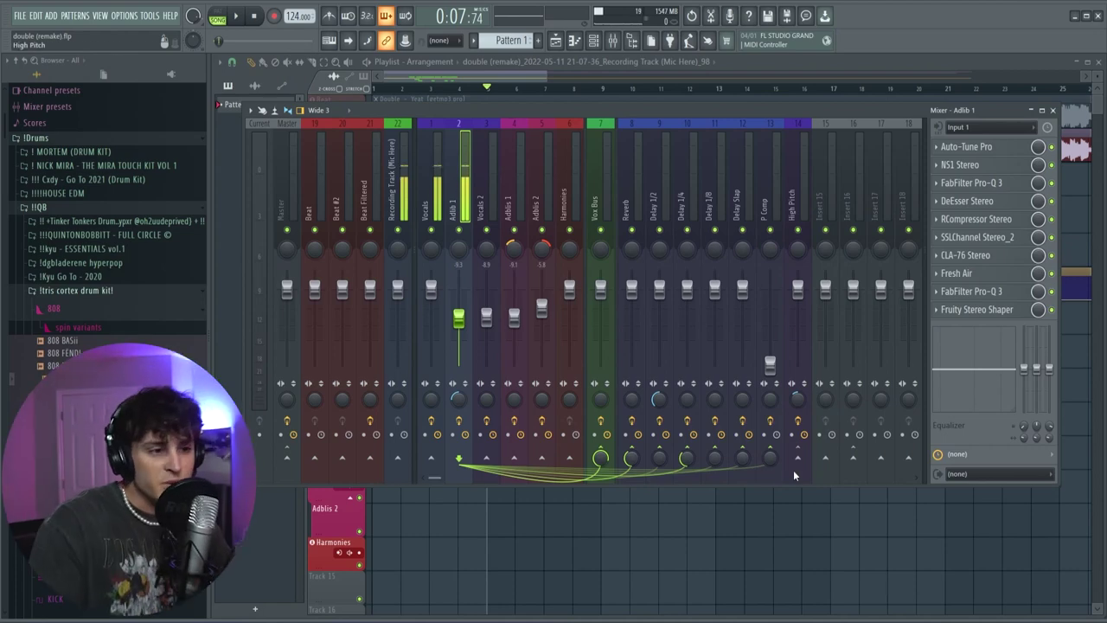
click(798, 457)
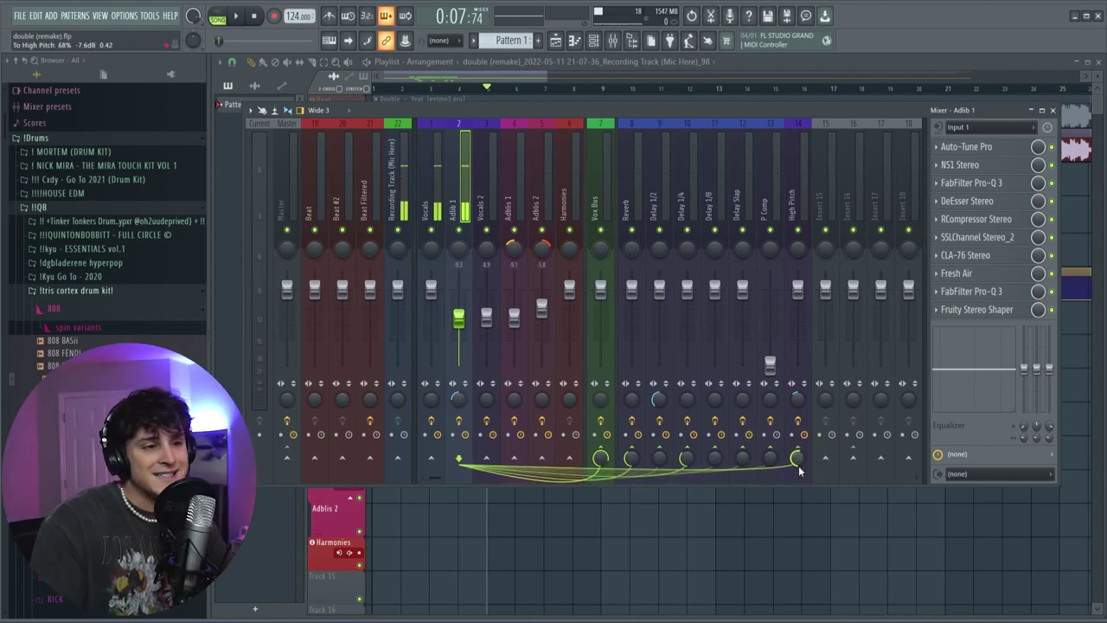
Mute the Vocals playlist track and play the adlib with the beat from bar 5.
click(459, 87)
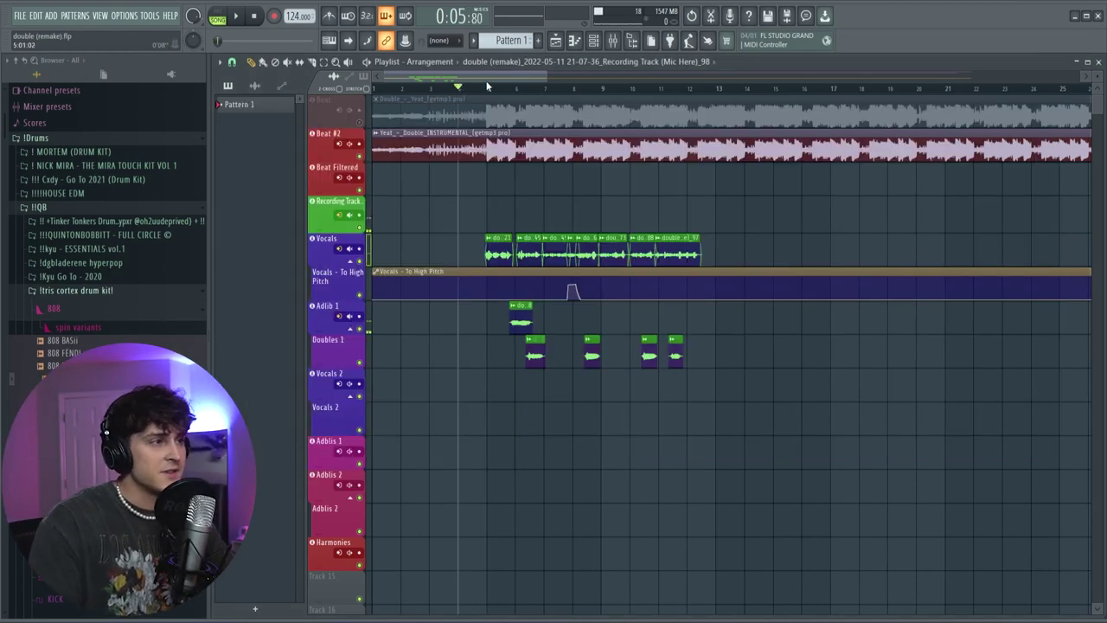
click(486, 87)
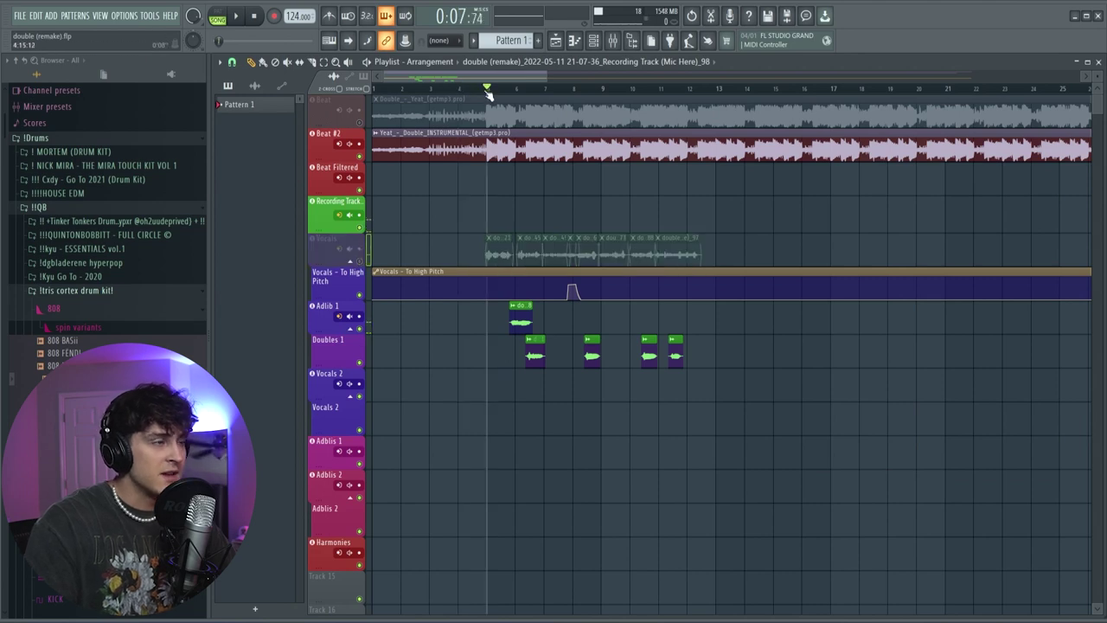
click(613, 42)
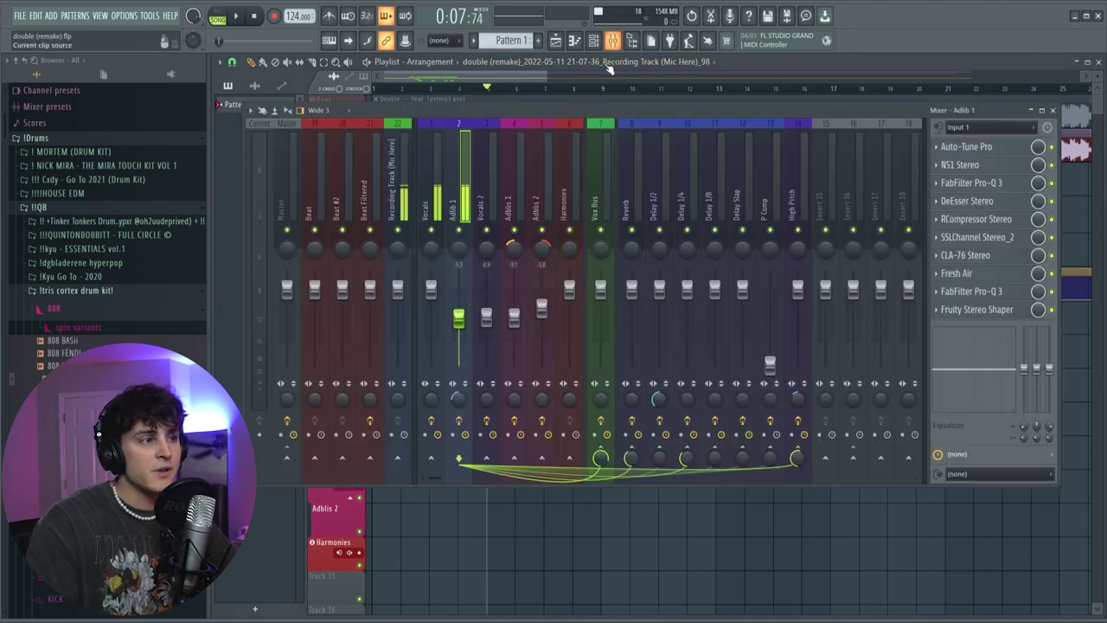
click(499, 76)
key(space)
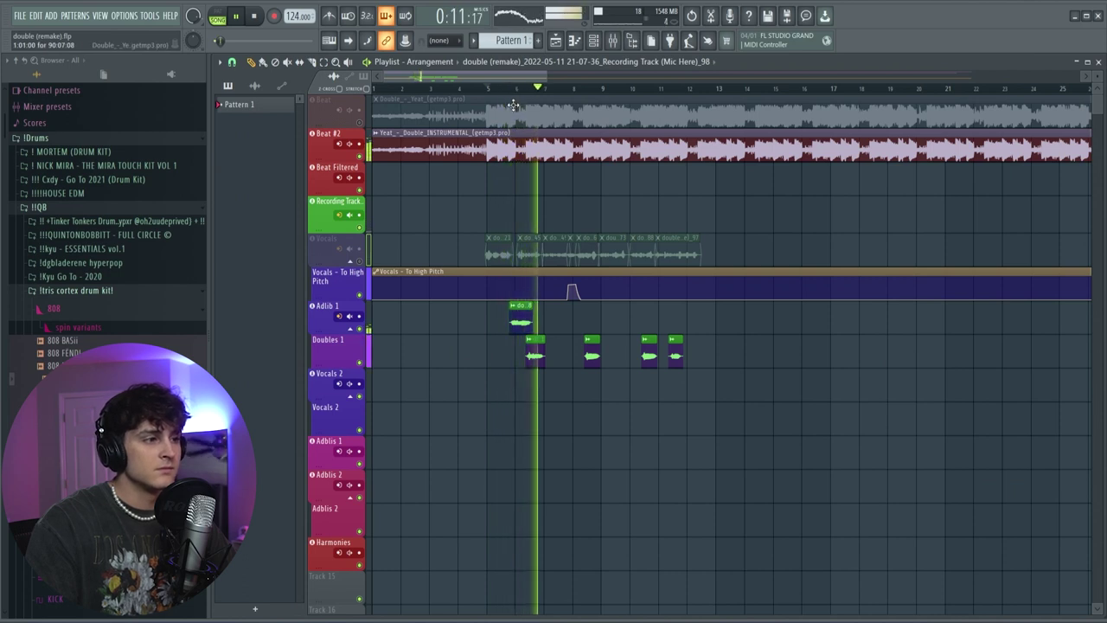
key(space)
Mute the High Pitch mixer track, replay the adlib without it and return the playhead to bar 5.
key(F9)
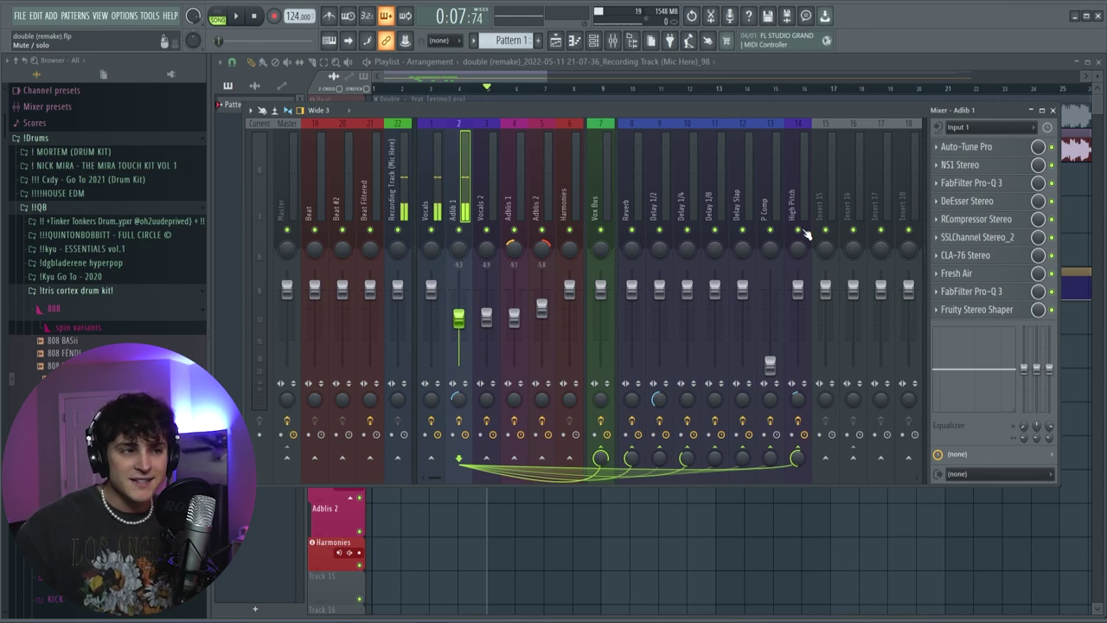
key(F9)
key(space)
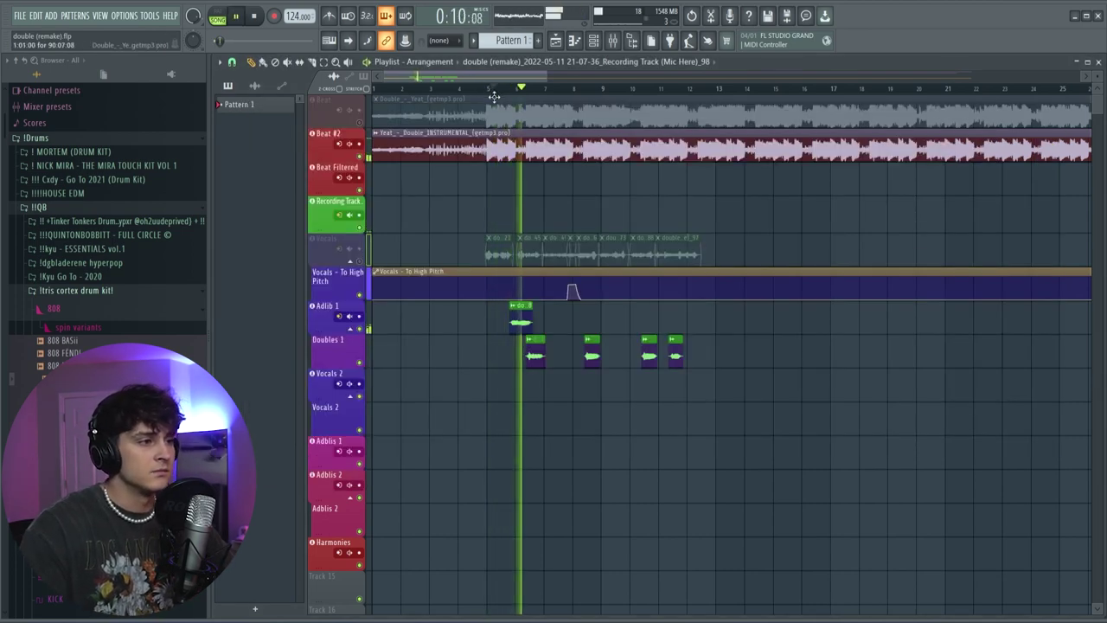
key(space)
key(F9)
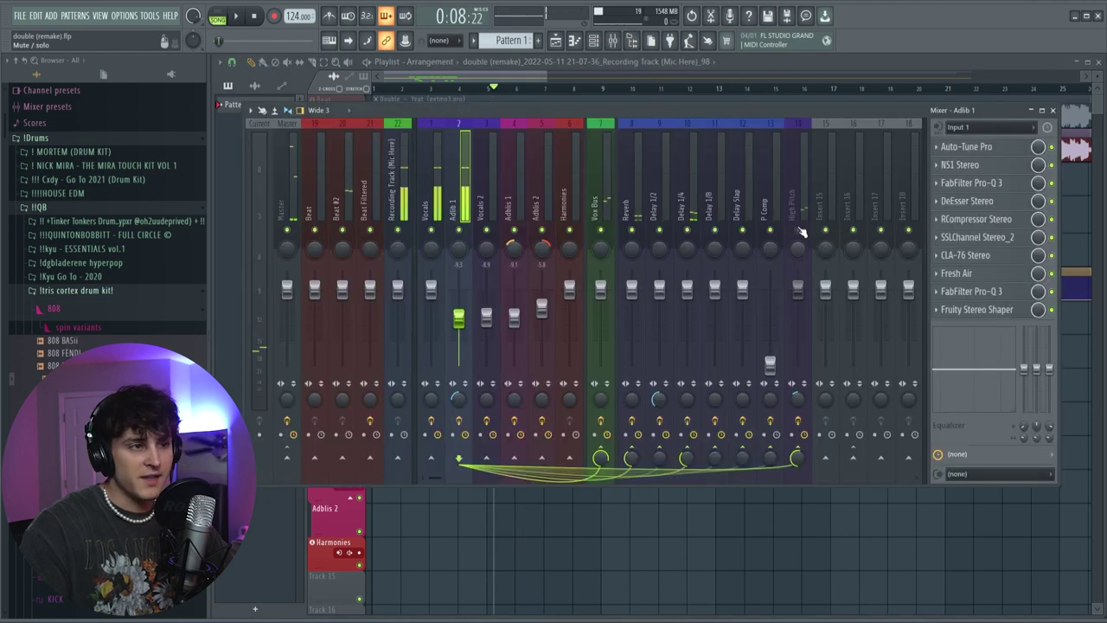
key(space)
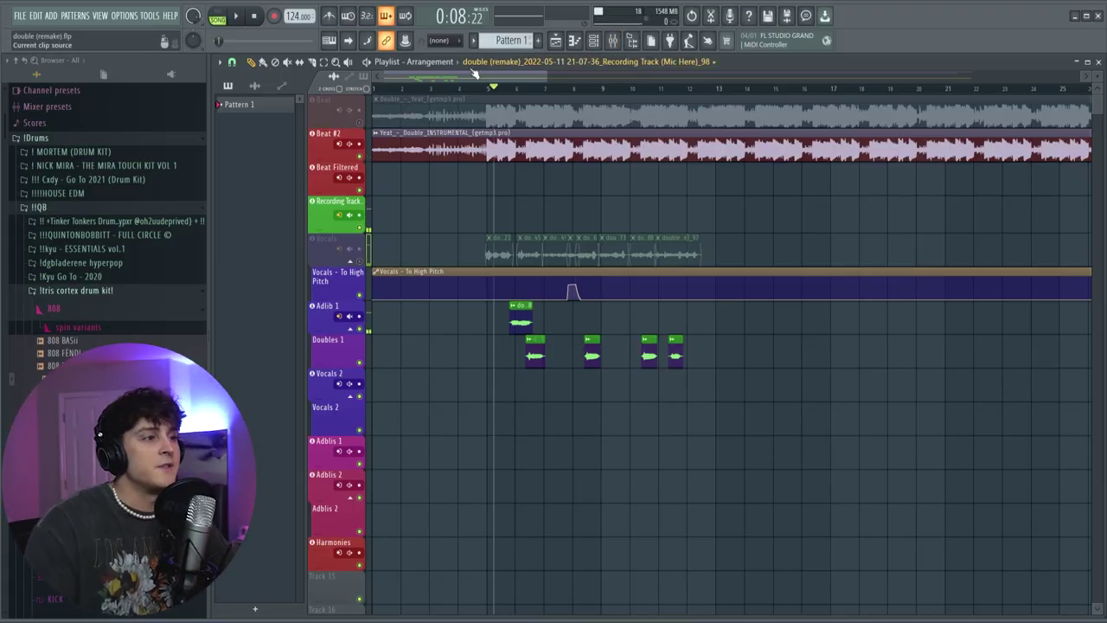
click(493, 90)
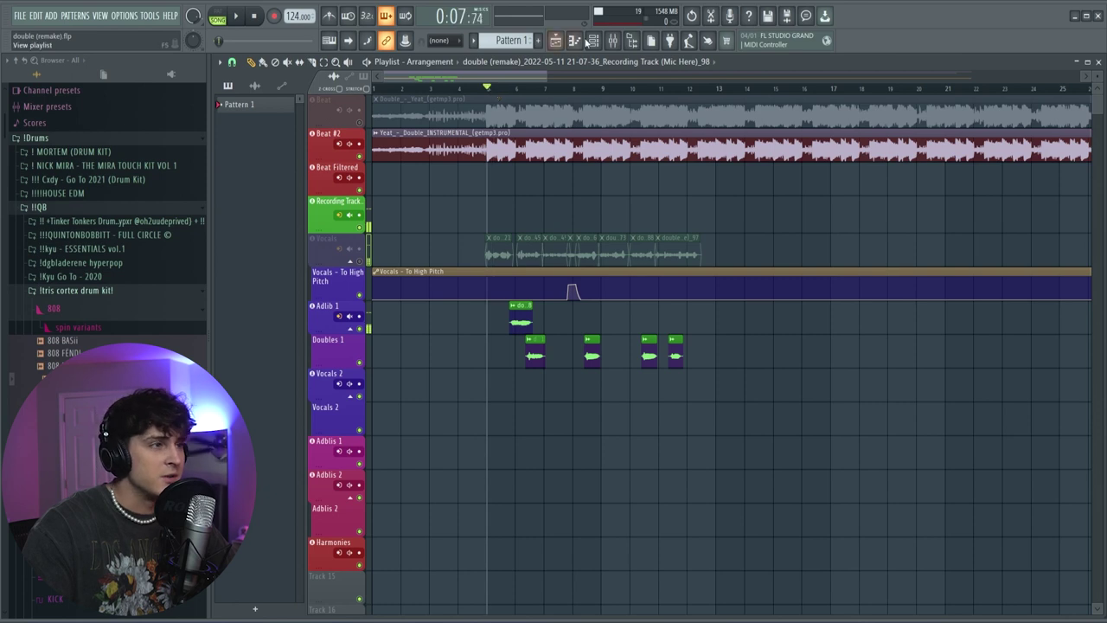
click(614, 41)
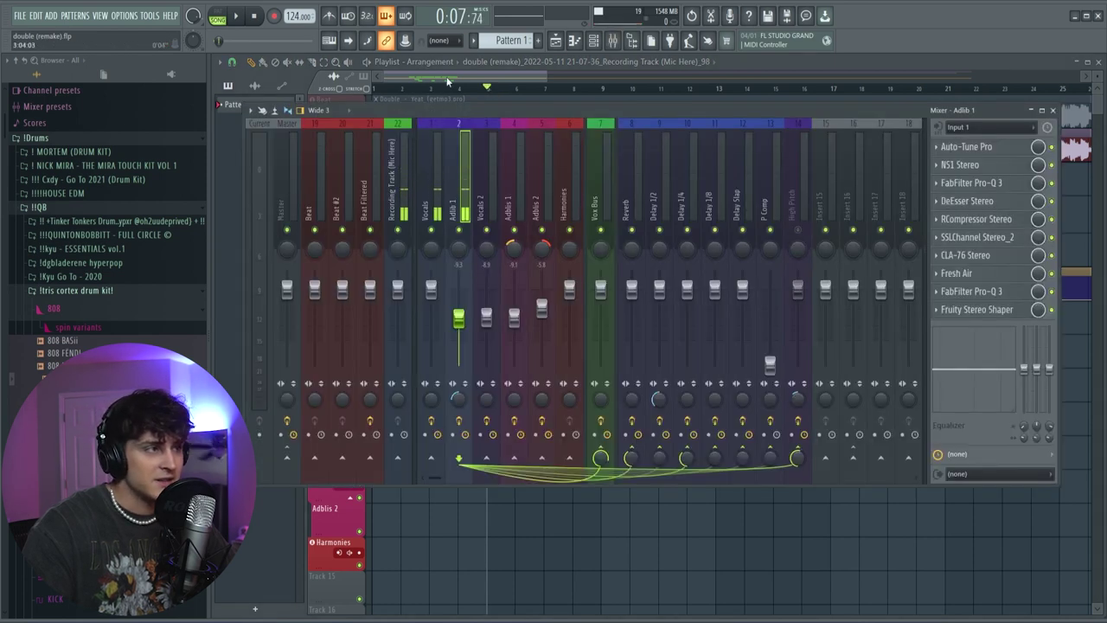
Copy the Adlib 1 clip onto the Doubles 1 track at the same position and raise the copy's time-stretching pitch.
key(F9)
drag(519, 318, 512, 350)
click(512, 340)
click(538, 429)
double_click(518, 362)
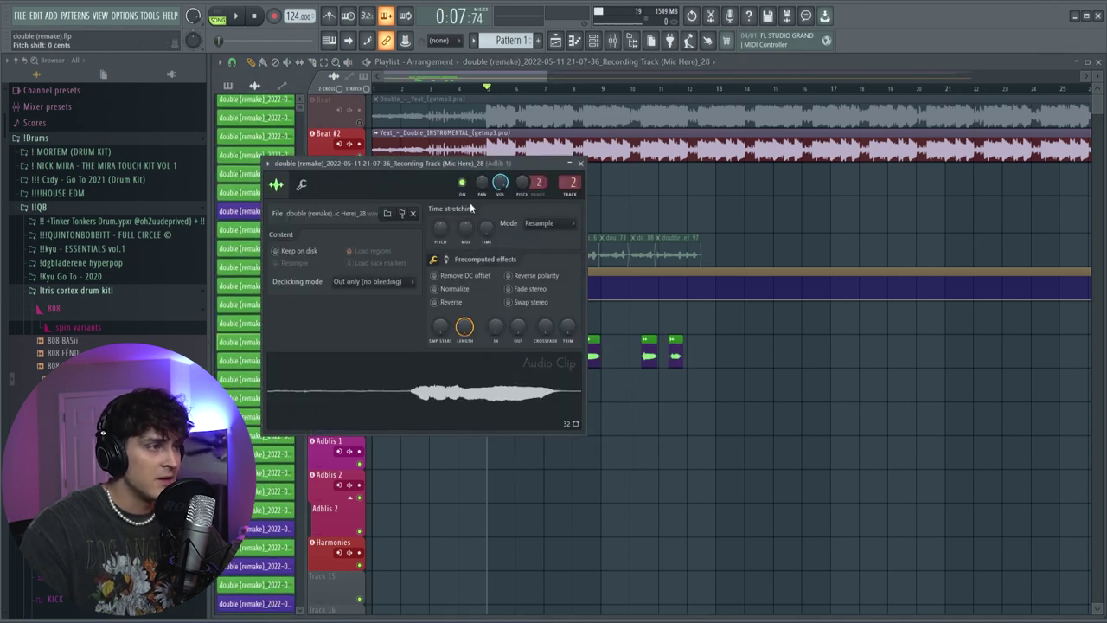
drag(441, 228, 441, 203)
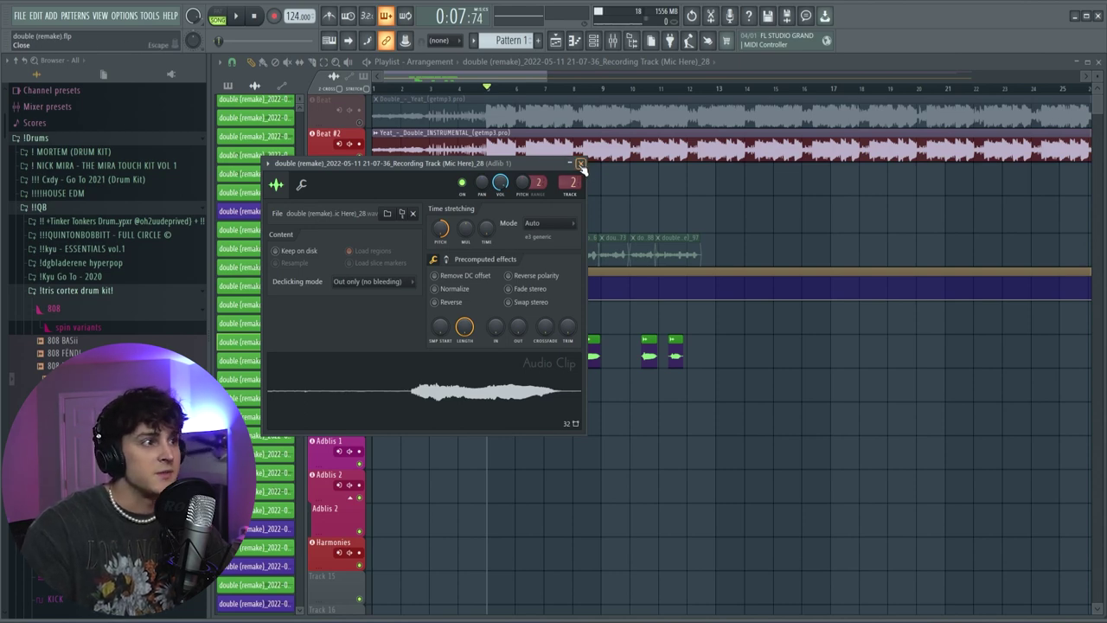
click(580, 165)
Play back the pitched adlib copy on Doubles 1 and set its channel volume to about 57%.
key(space)
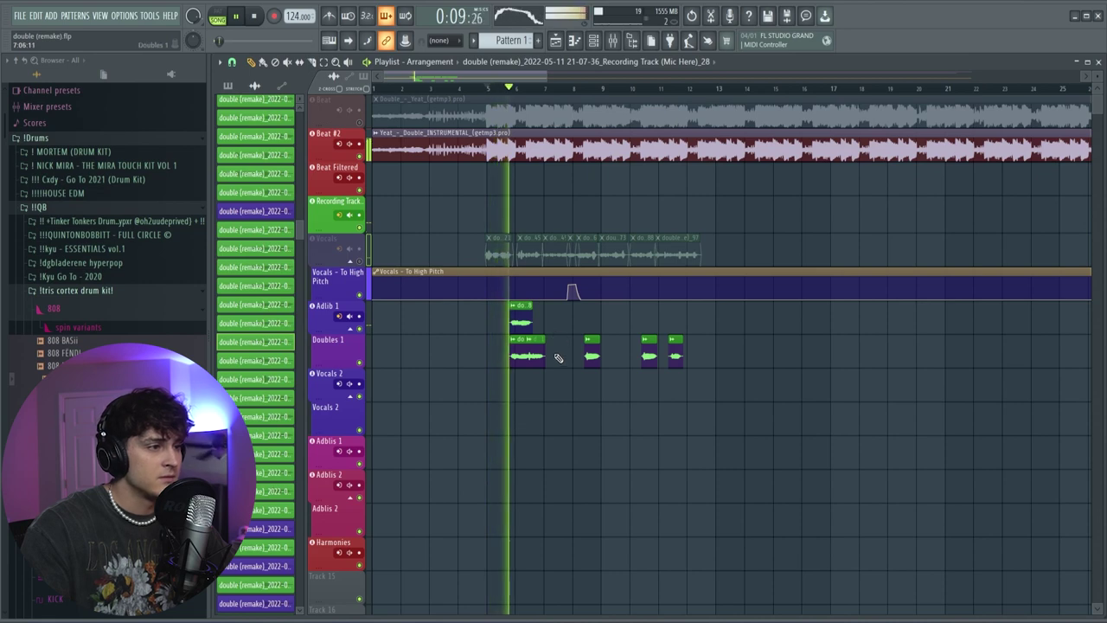
scroll(524, 352, up, 3)
key(space)
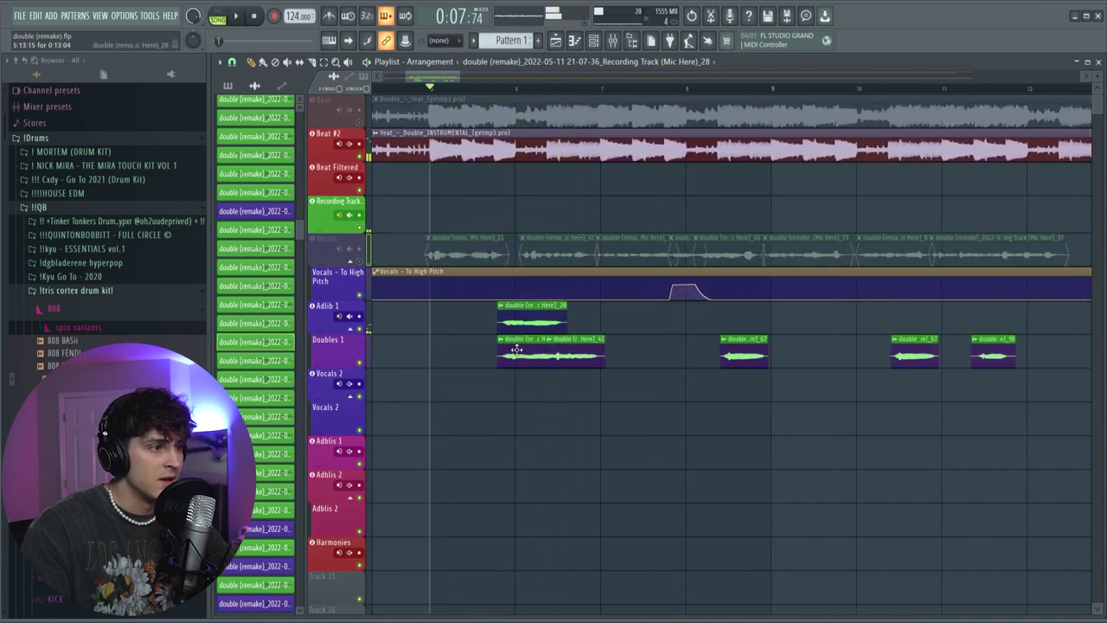
double_click(516, 348)
key(space)
drag(521, 162, 782, 255)
key(space)
key(space)
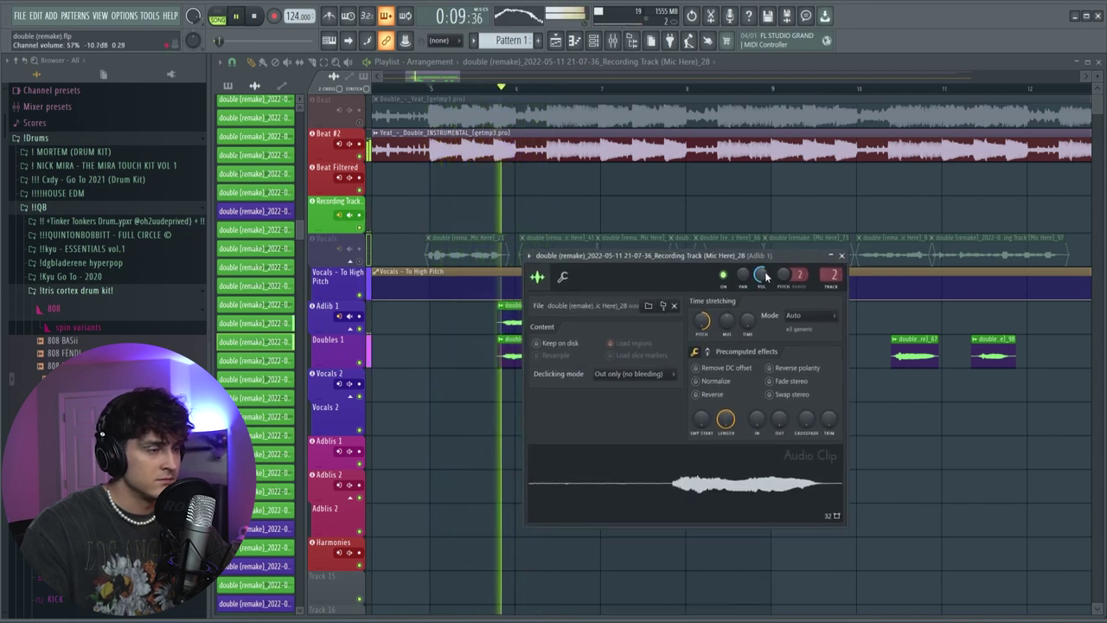
click(841, 256)
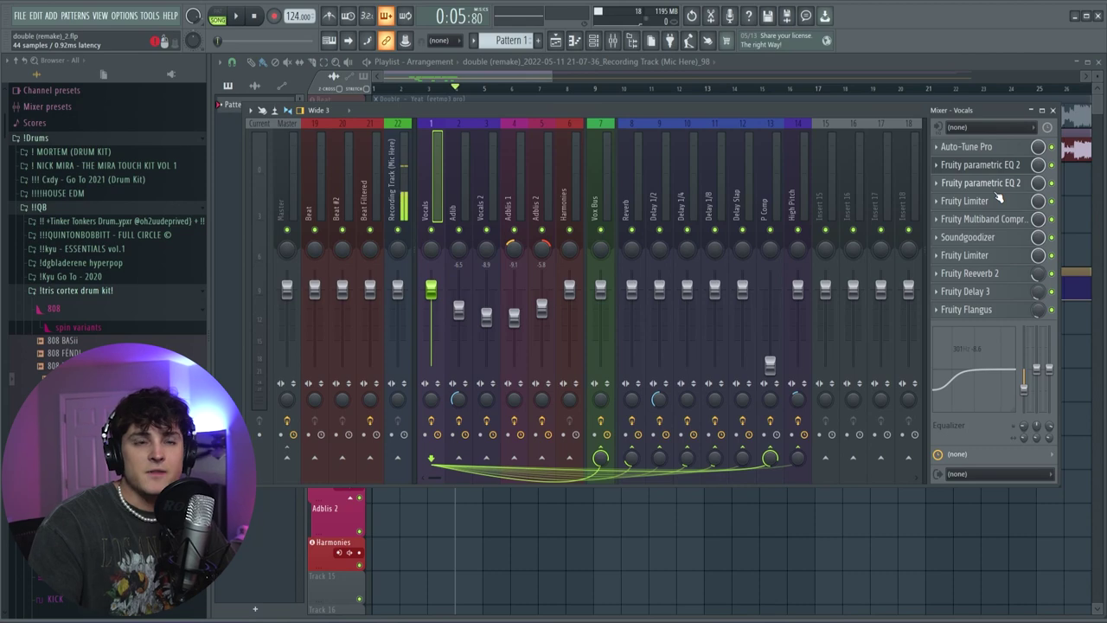
Examine the curves of both Fruity parametric EQ 2 instances on the Vocals mixer track.
click(974, 168)
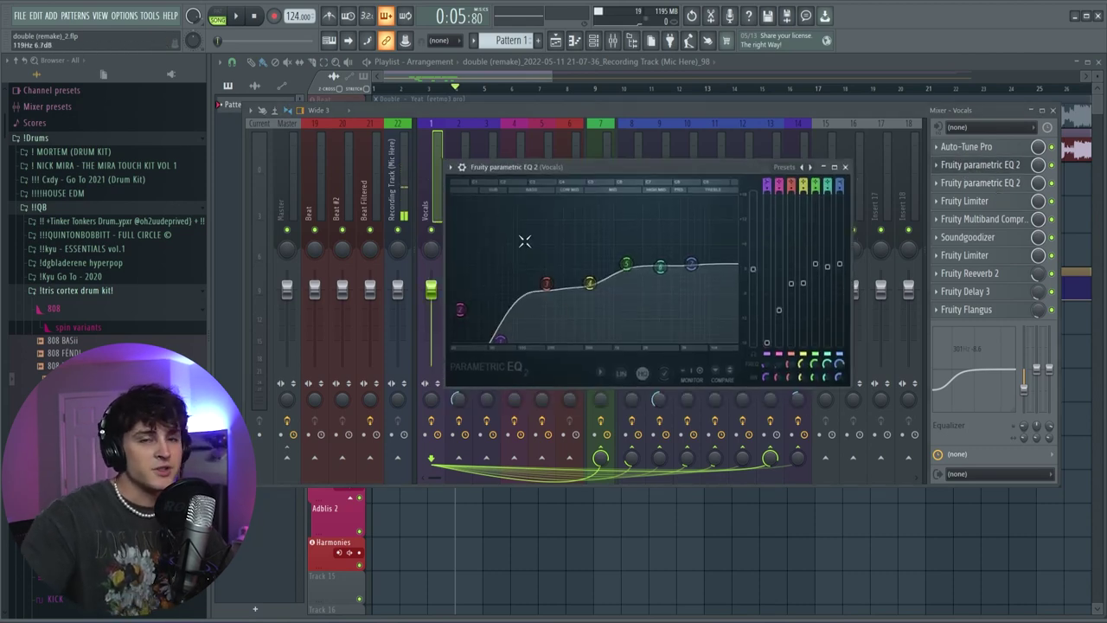
click(845, 167)
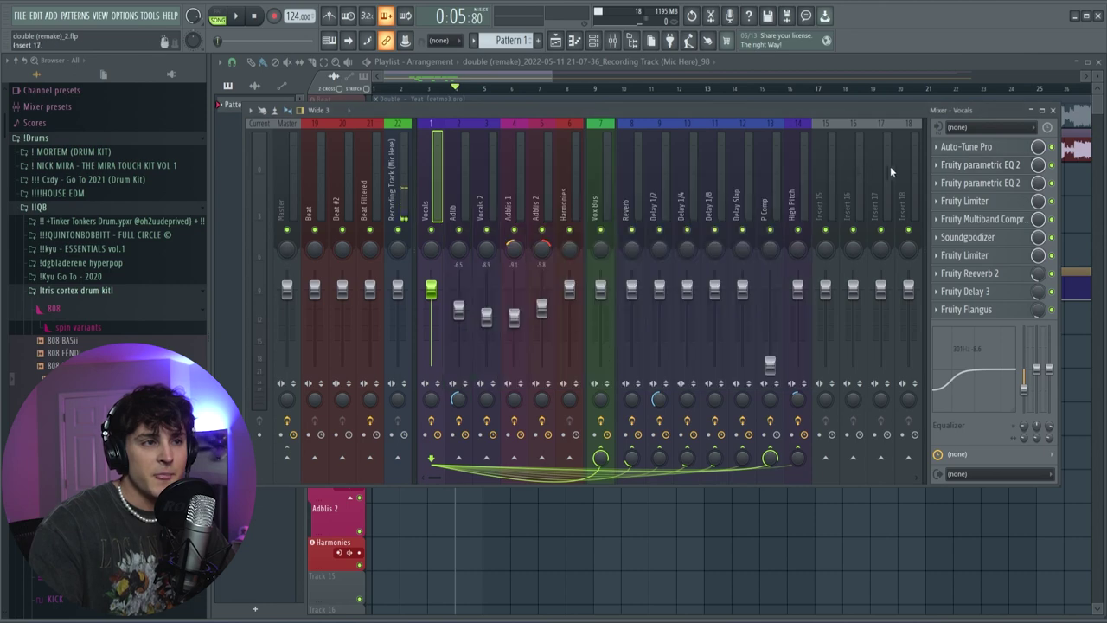
click(981, 183)
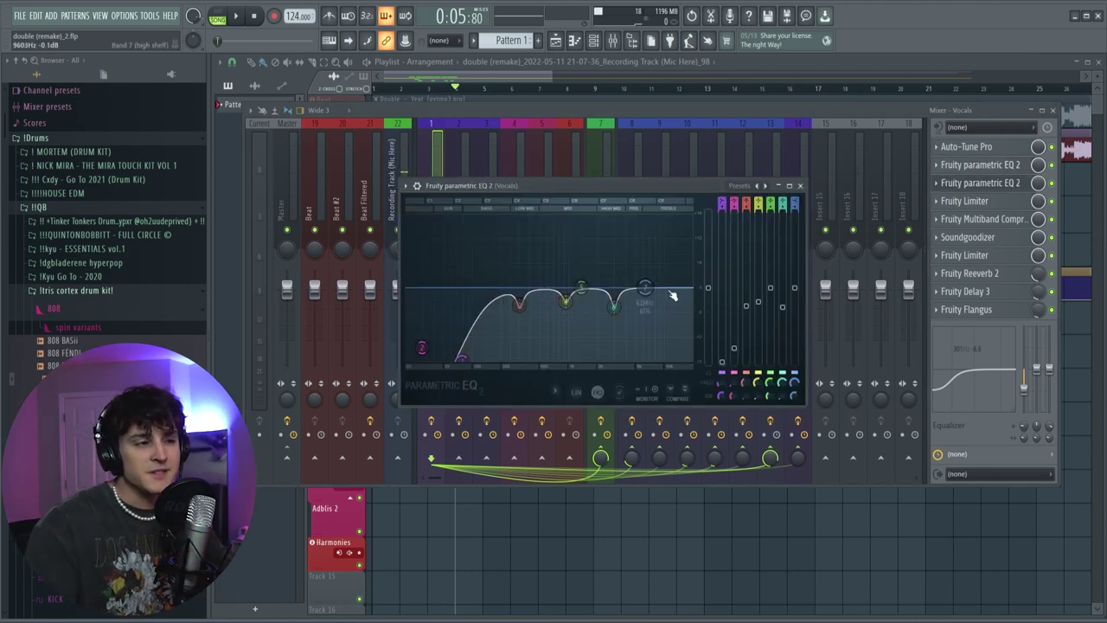
click(799, 185)
Examine the first Fruity Limiter and the Fruity Multiband Compressor settings on the Vocals mixer track.
click(985, 202)
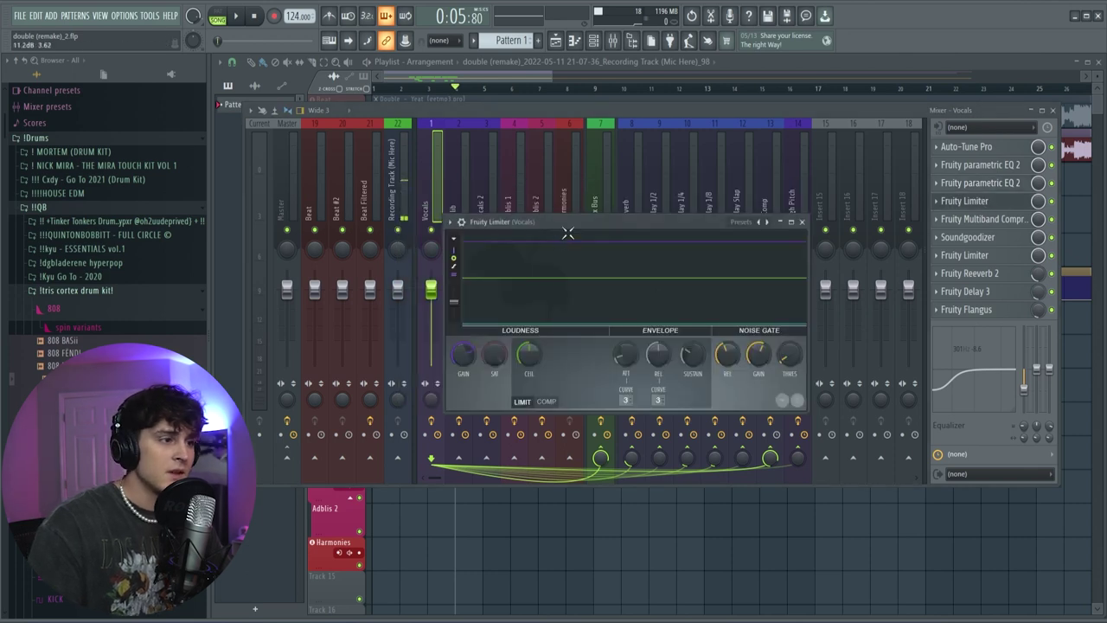
drag(582, 231, 602, 215)
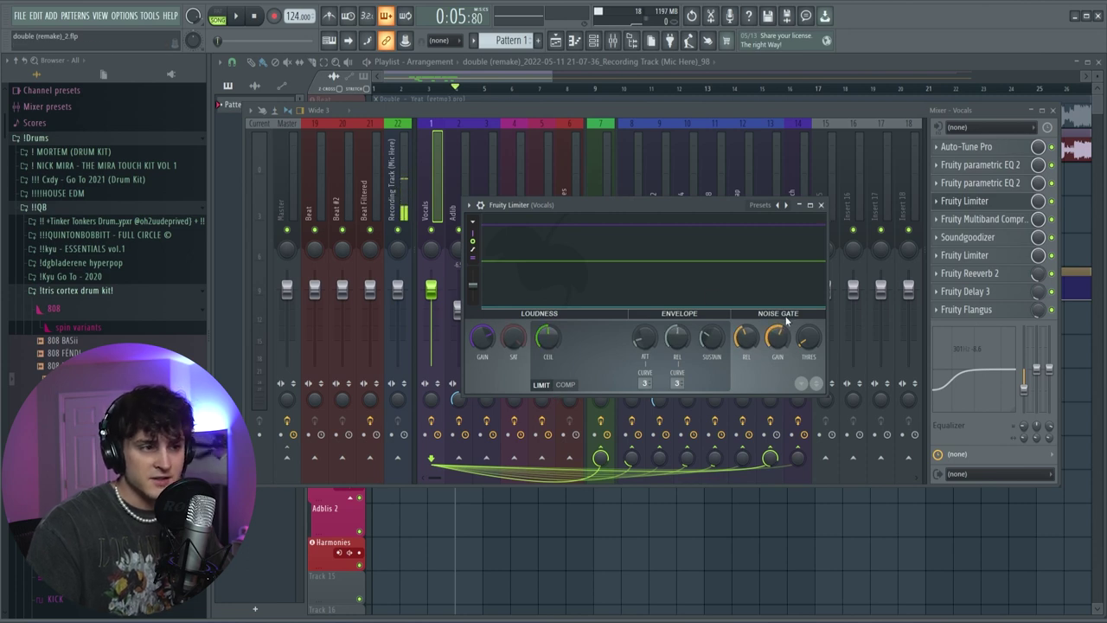
click(821, 205)
click(977, 219)
drag(701, 264, 642, 245)
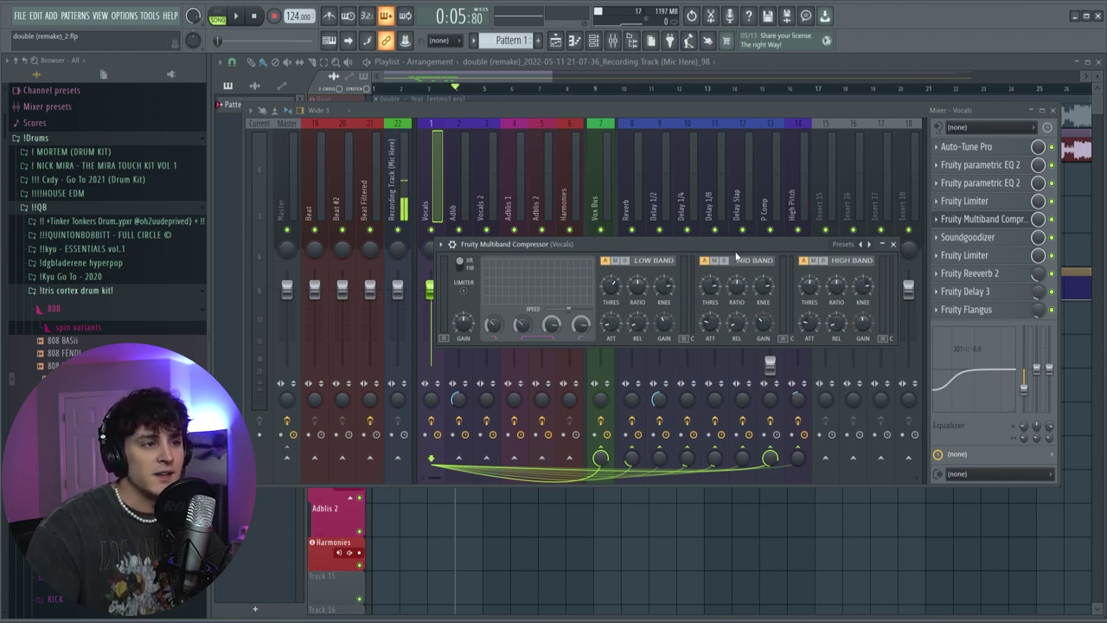
drag(693, 240, 695, 242)
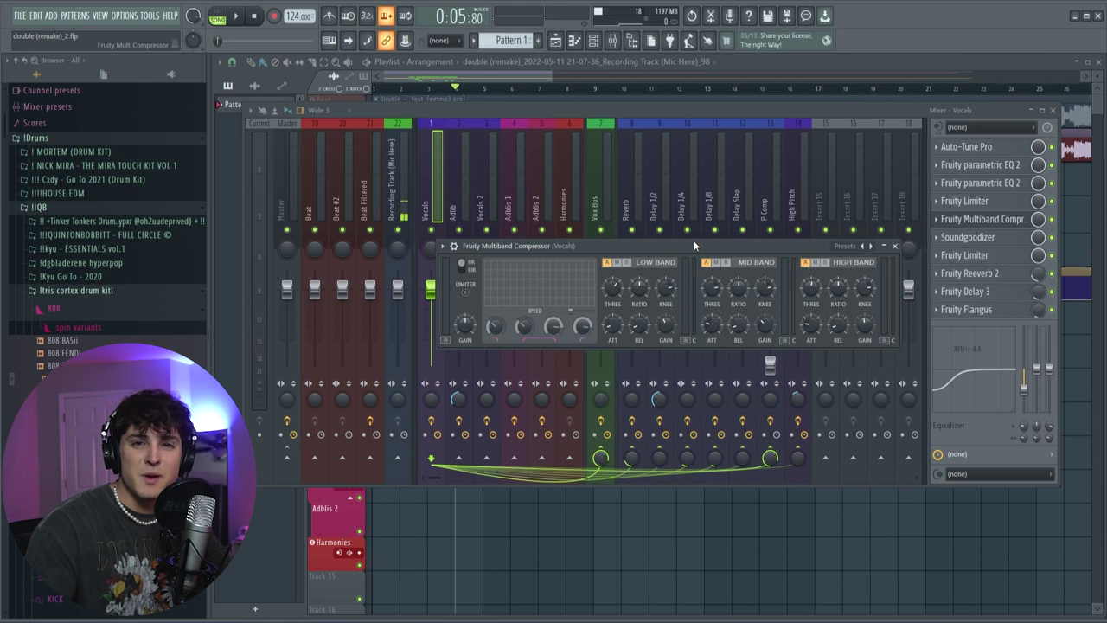
Examine the Soundgoodizer and the second Fruity Limiter's compression settings on the Vocals mixer track.
click(968, 237)
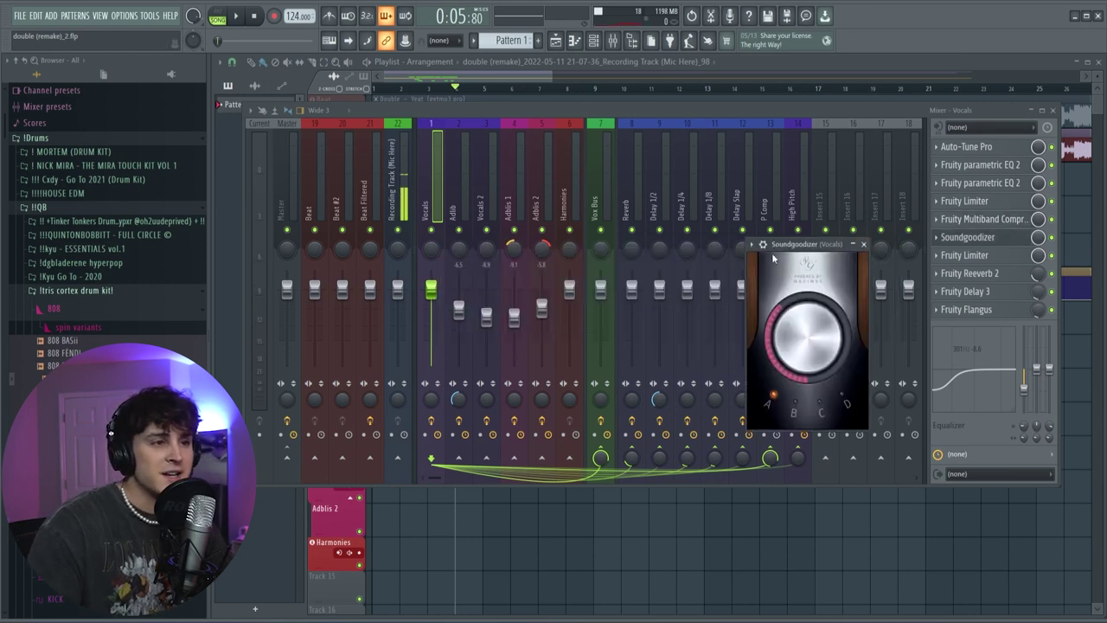
drag(794, 244, 753, 244)
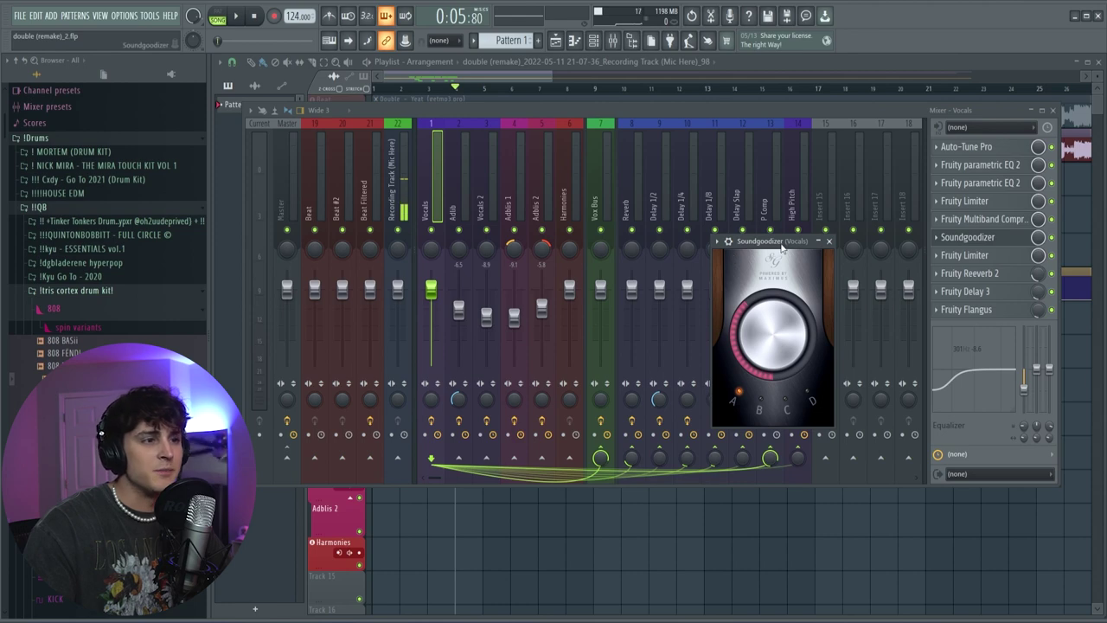
click(964, 255)
drag(684, 189, 648, 192)
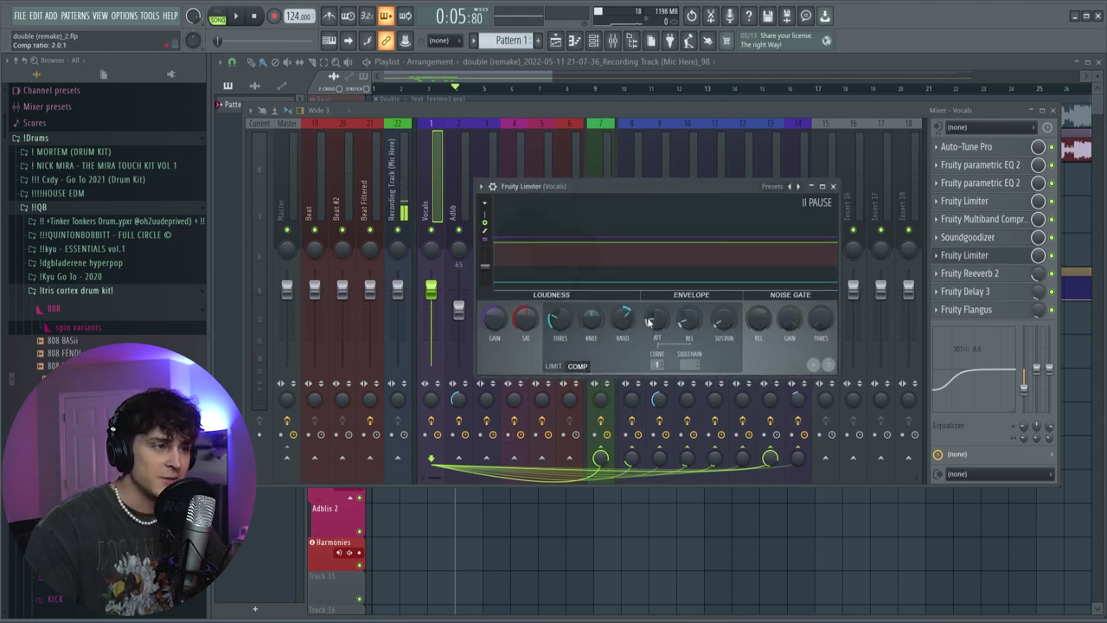
Check Fruity Reeverb 2, Fruity Delay 3 and Fruity Flangus on the Vocals track, and select the Adlib mixer track.
click(993, 274)
click(993, 277)
click(984, 296)
click(984, 296)
click(983, 311)
click(983, 311)
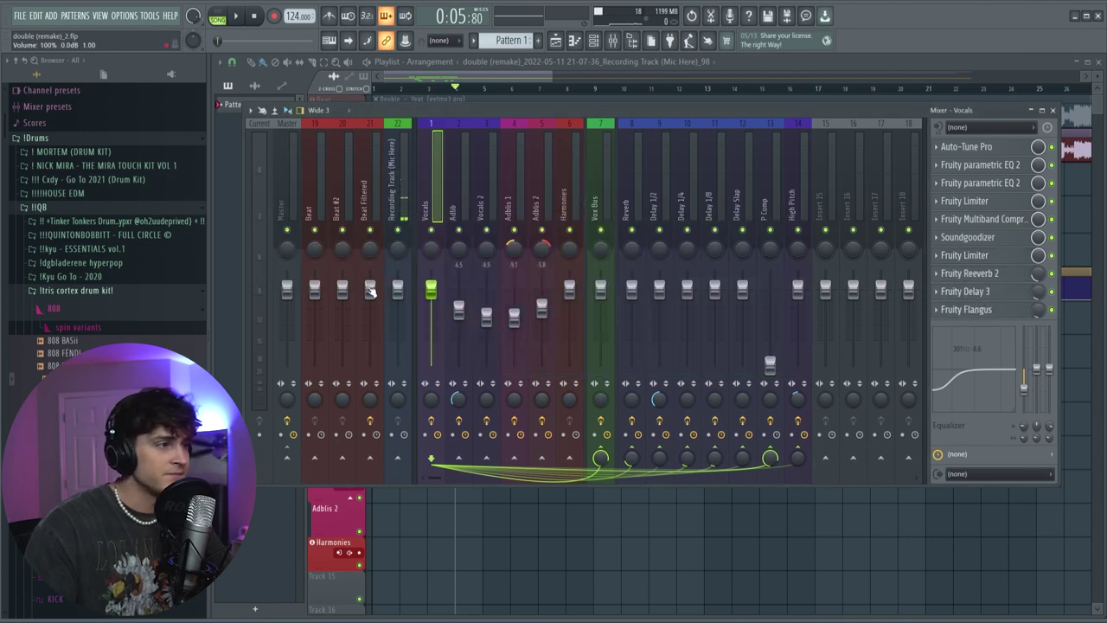
click(460, 184)
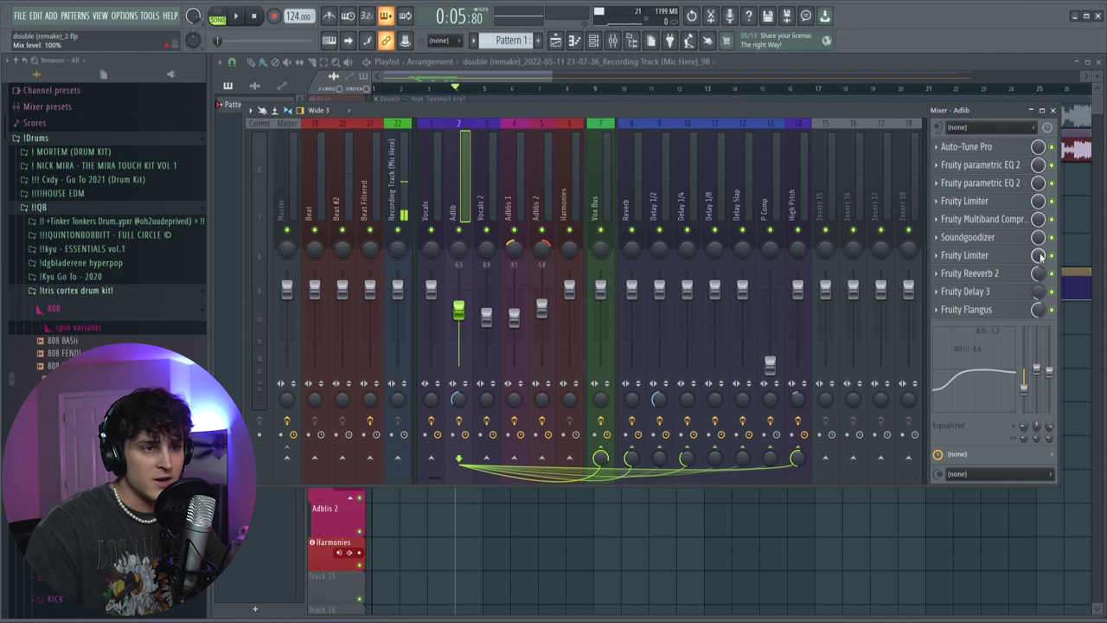